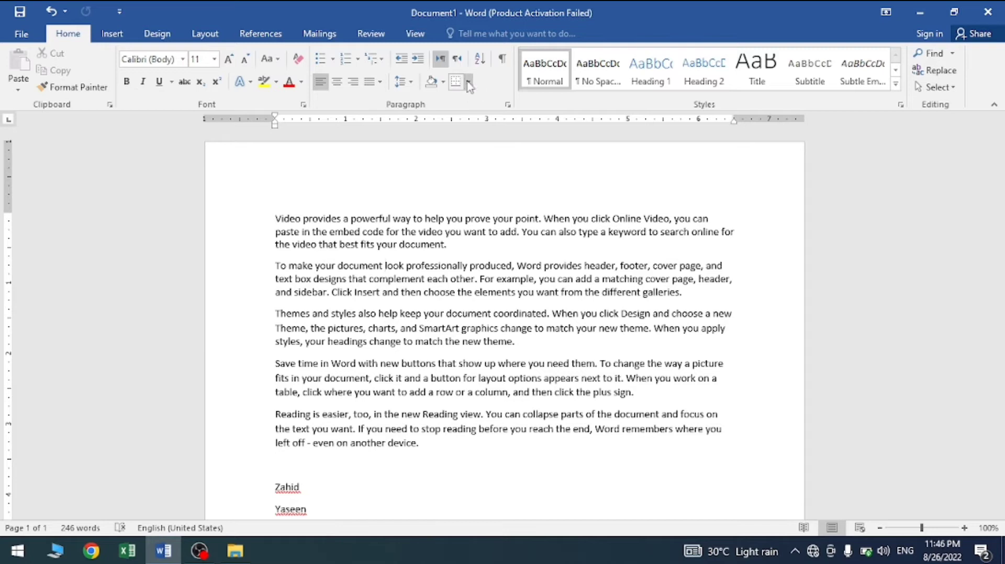
{"action": "left_click", "coordinate": [468, 83]}
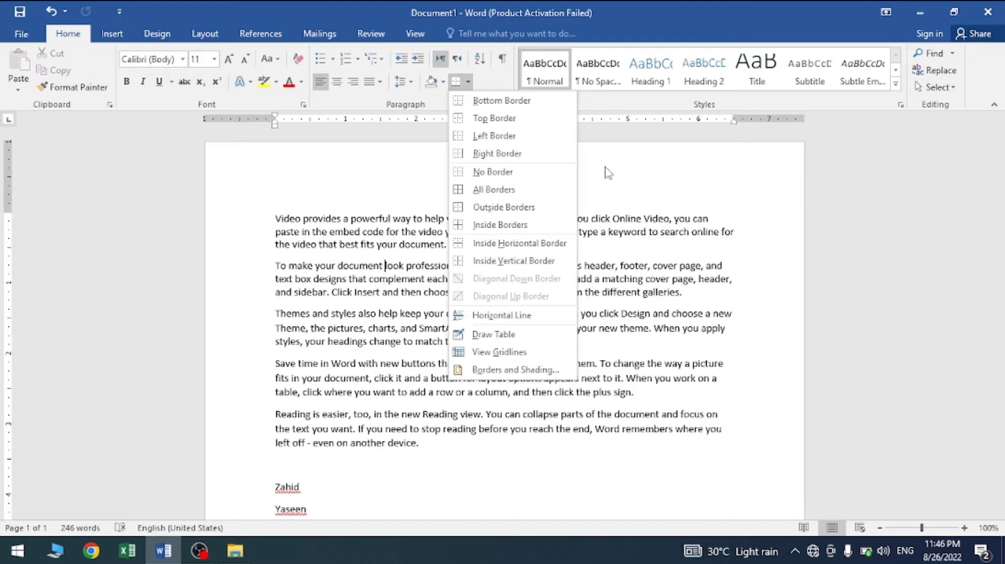
{"action": "left_click", "coordinate": [627, 247]}
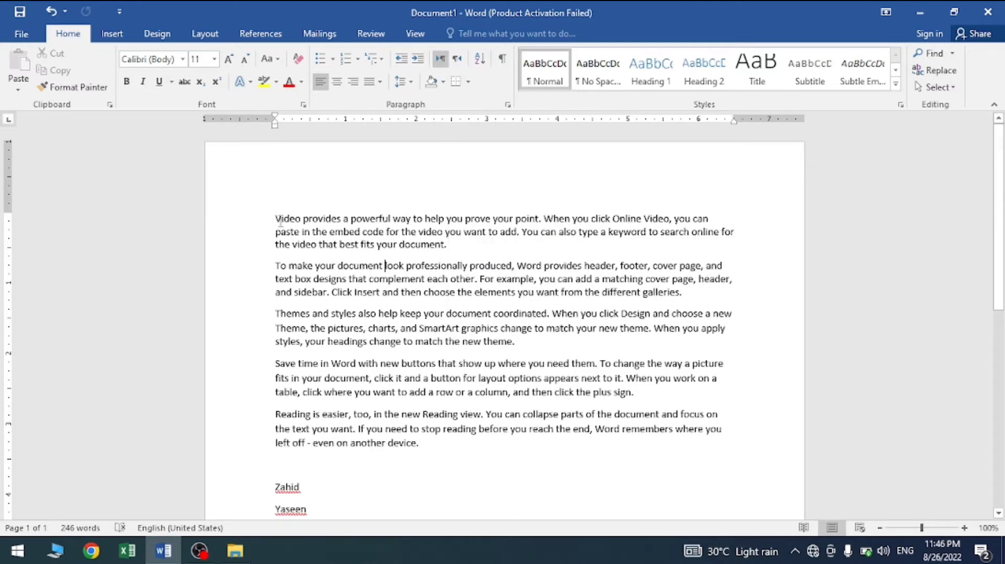
Step: Add a bottom border and a top border to the first two paragraphs
{"action": "left_click_drag", "start_coordinate": [278, 217], "coordinate": [686, 301]}
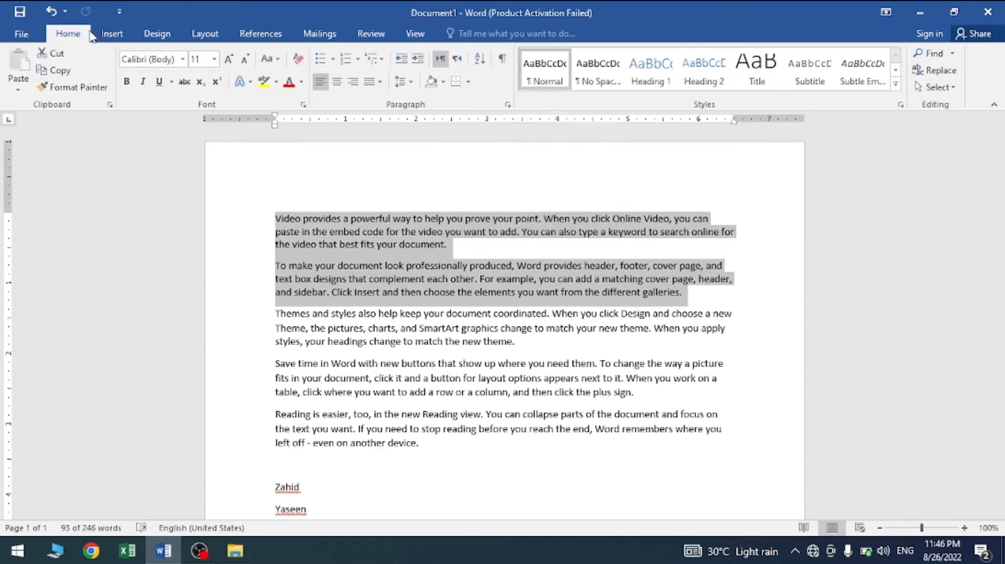
{"action": "left_click", "coordinate": [115, 38]}
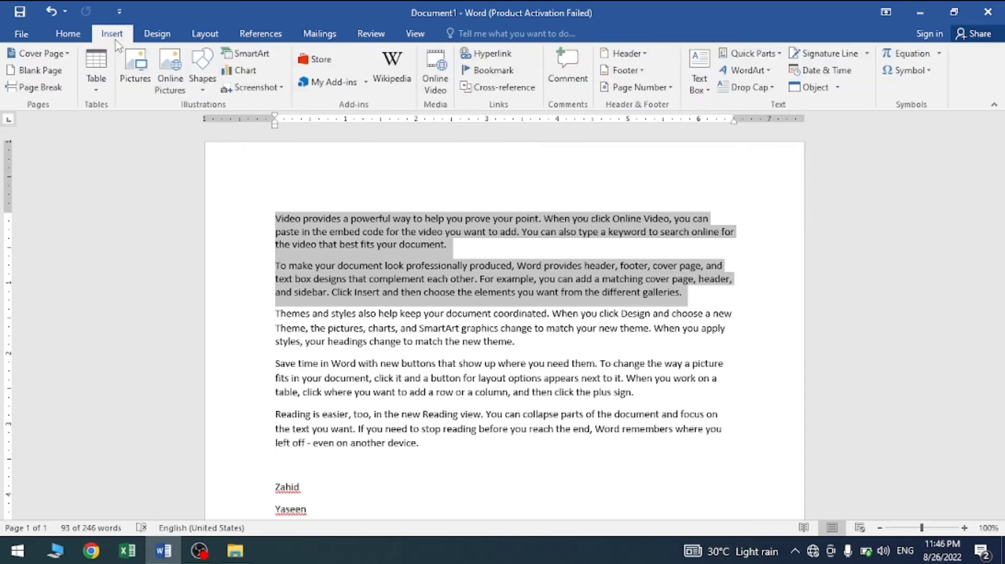
{"action": "left_click", "coordinate": [68, 35]}
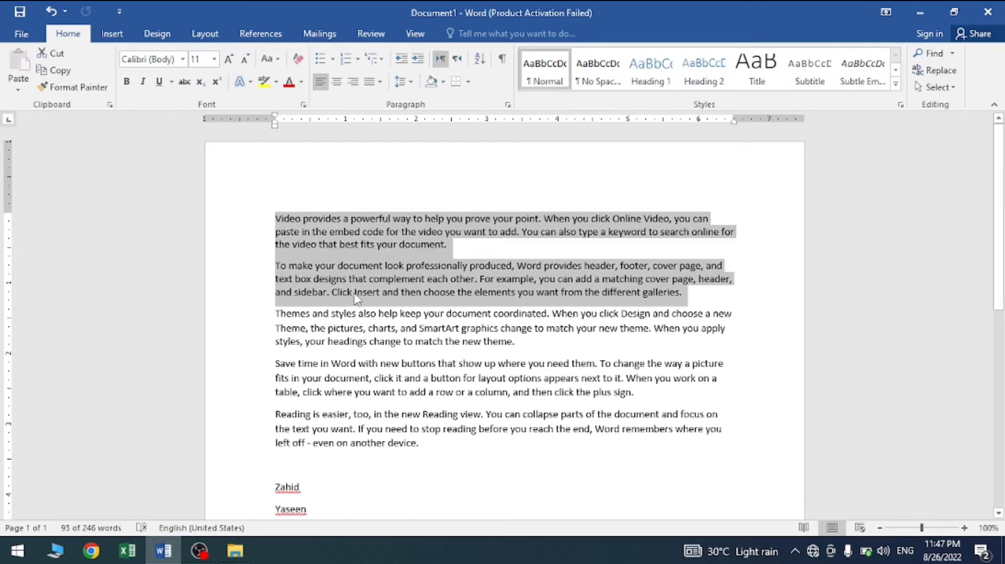
{"action": "left_click", "coordinate": [468, 82]}
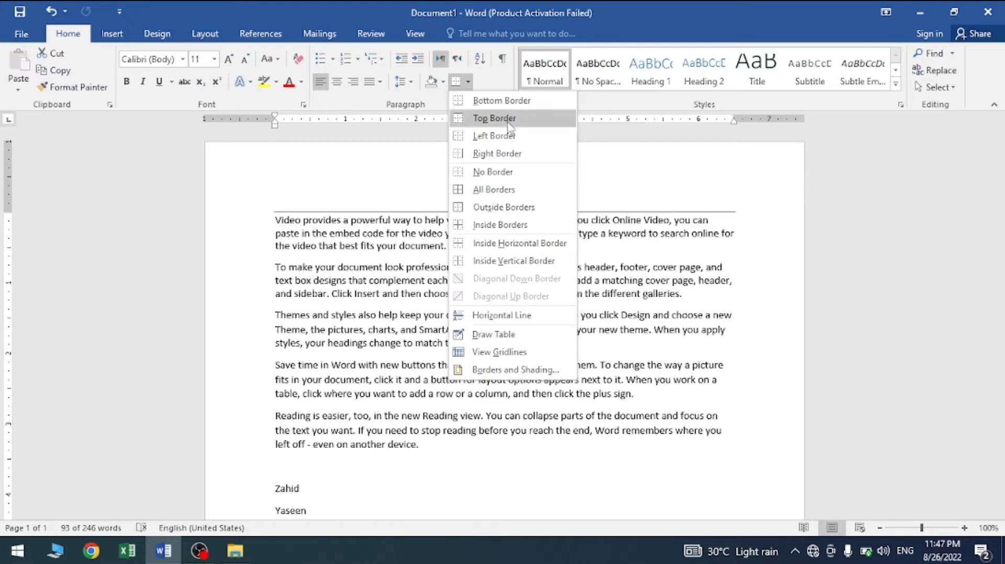
{"action": "left_click", "coordinate": [501, 100]}
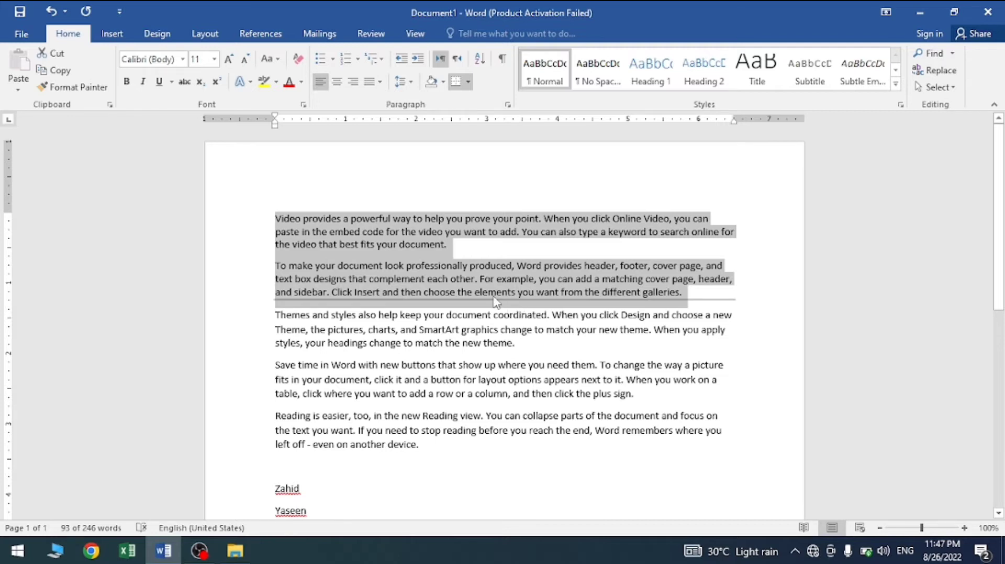
{"action": "left_click", "coordinate": [468, 81]}
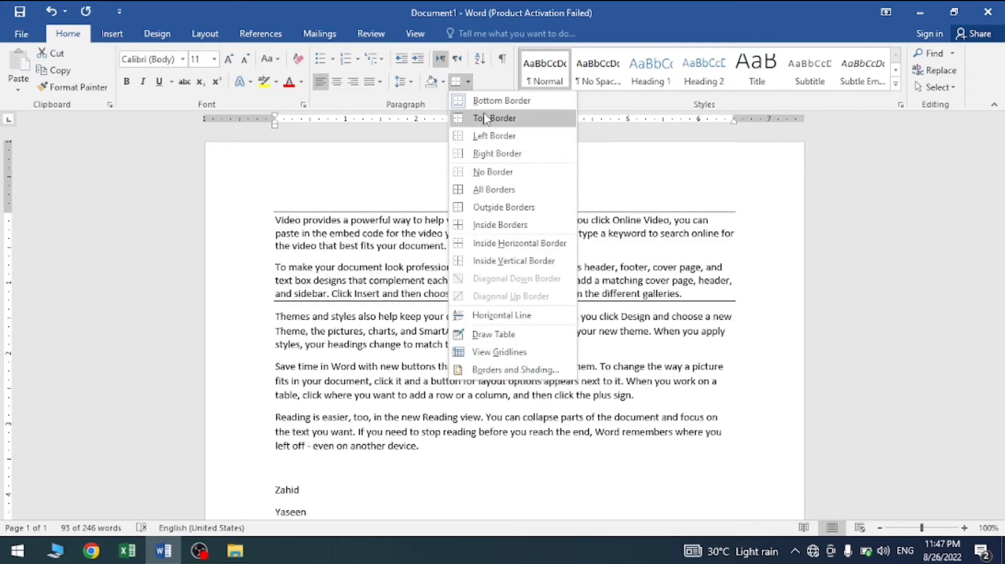
{"action": "left_click", "coordinate": [485, 118]}
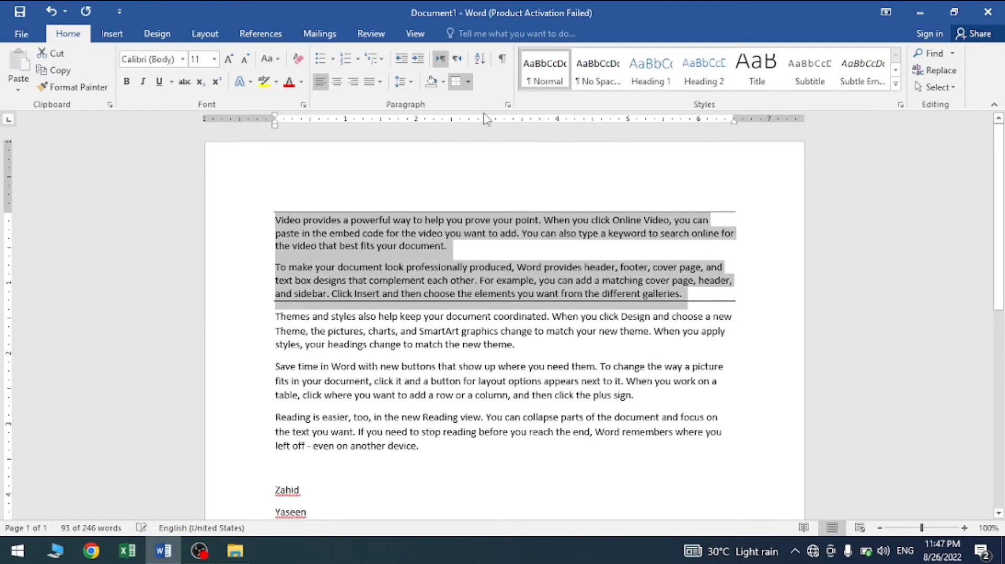
Step: Add right and left borders to the first two paragraphs to complete an outside border around them
{"action": "left_click", "coordinate": [469, 82]}
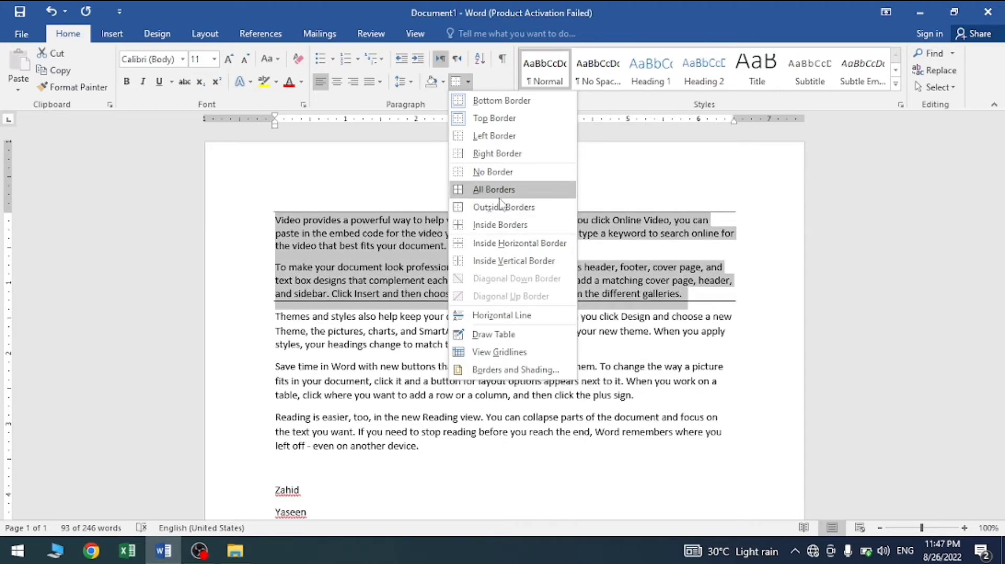
{"action": "left_click", "coordinate": [485, 156]}
{"action": "key", "text": "ctrl+z"}
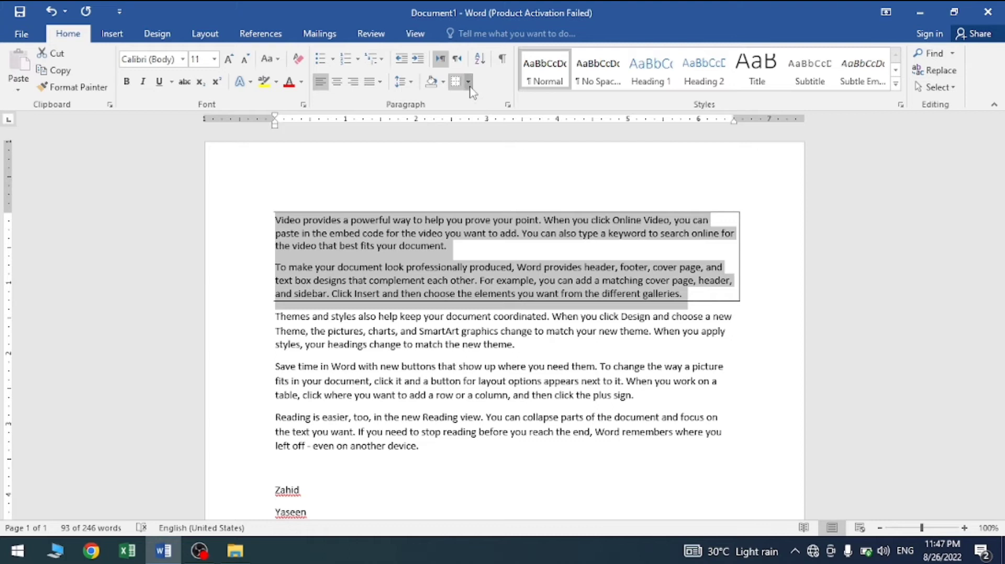
{"action": "left_click", "coordinate": [468, 81]}
{"action": "left_click", "coordinate": [486, 152]}
{"action": "key", "text": "ctrl+z"}
{"action": "left_click", "coordinate": [468, 82]}
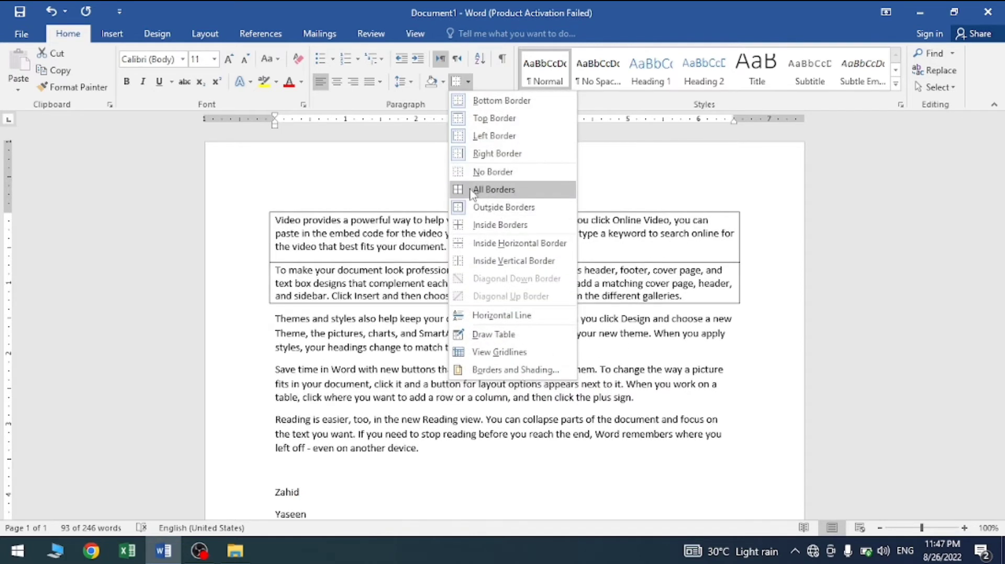
{"action": "left_click", "coordinate": [503, 208]}
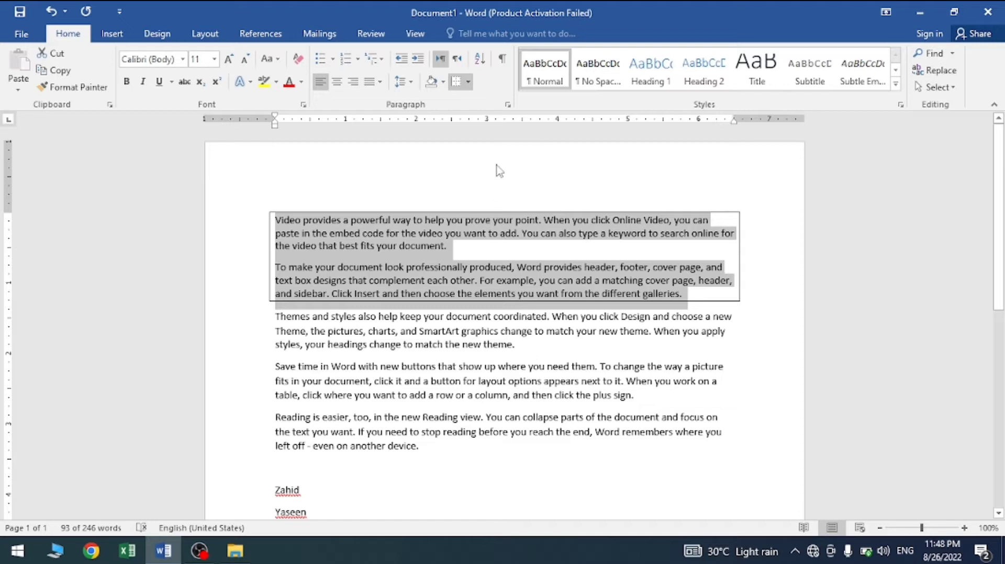
Step: Add an inside horizontal border between the first two paragraphs and insert four empty paragraphs after the first one
{"action": "left_click", "coordinate": [469, 83]}
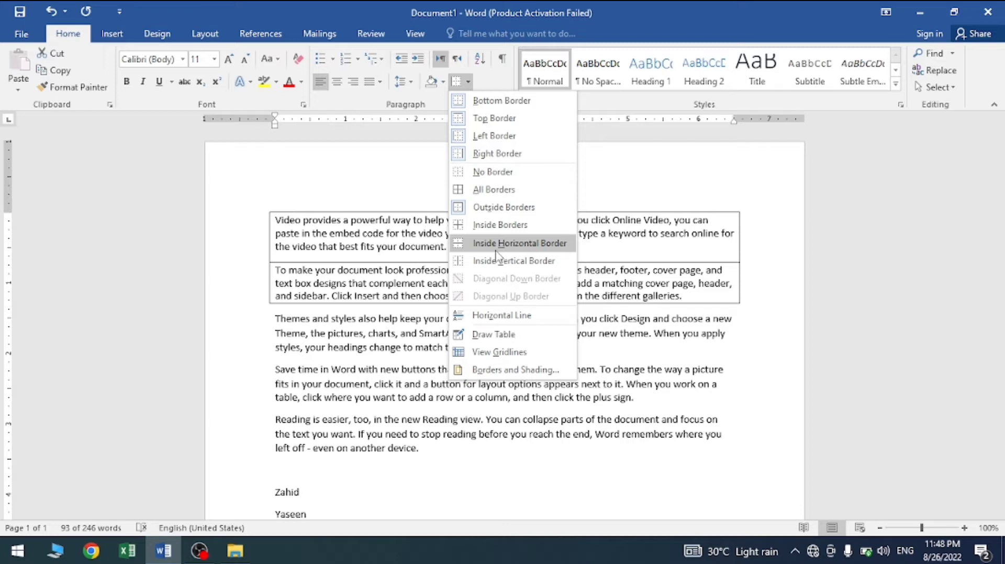
{"action": "left_click", "coordinate": [495, 252]}
{"action": "left_click_drag", "start_coordinate": [453, 250], "coordinate": [273, 208]}
{"action": "left_click", "coordinate": [473, 250]}
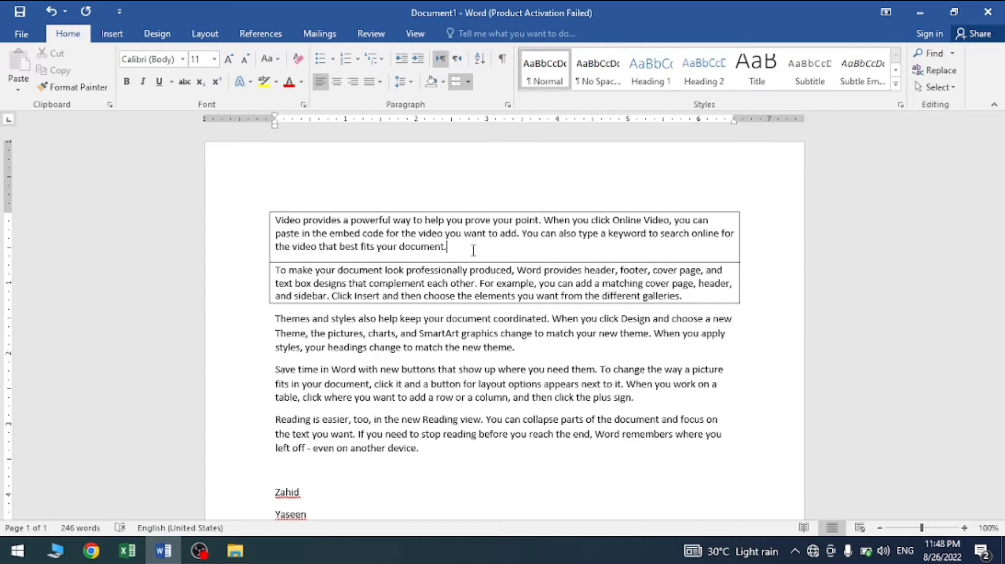
{"action": "key", "text": "Return"}
{"action": "key", "text": "Return"}
{"action": "key", "text": "Return"}
{"action": "key", "text": "Return"}
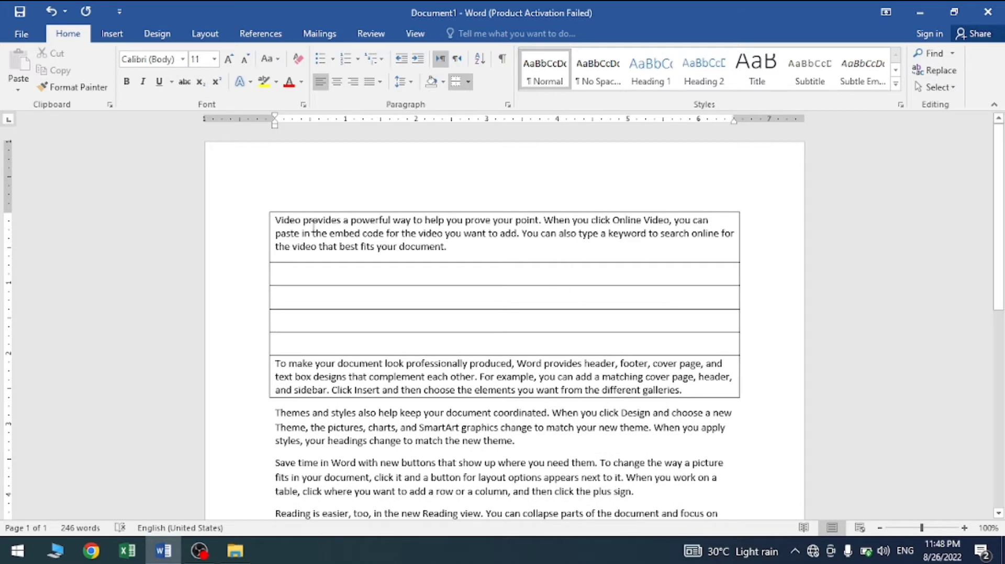
Step: Clear the borders from the first two text paragraphs and the empty ones between them, and apply All Borders instead
{"action": "left_click_drag", "start_coordinate": [276, 224], "coordinate": [474, 391]}
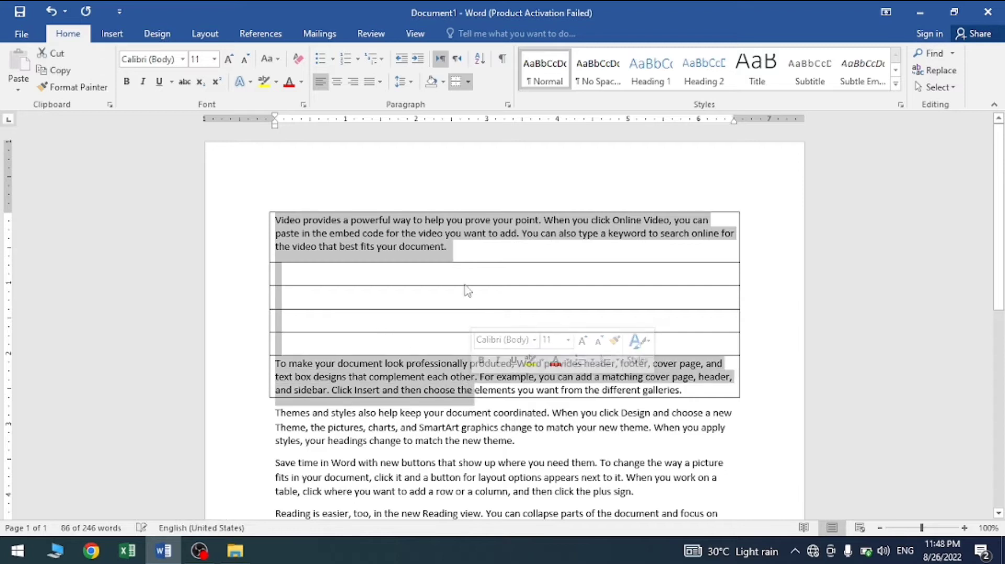
{"action": "left_click", "coordinate": [469, 82]}
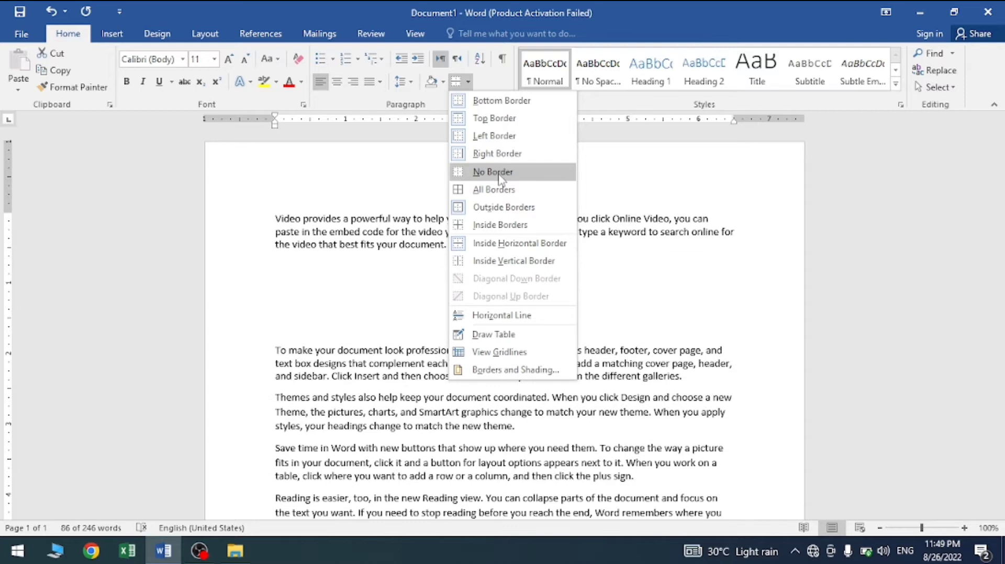
{"action": "left_click", "coordinate": [500, 178]}
{"action": "left_click", "coordinate": [468, 83]}
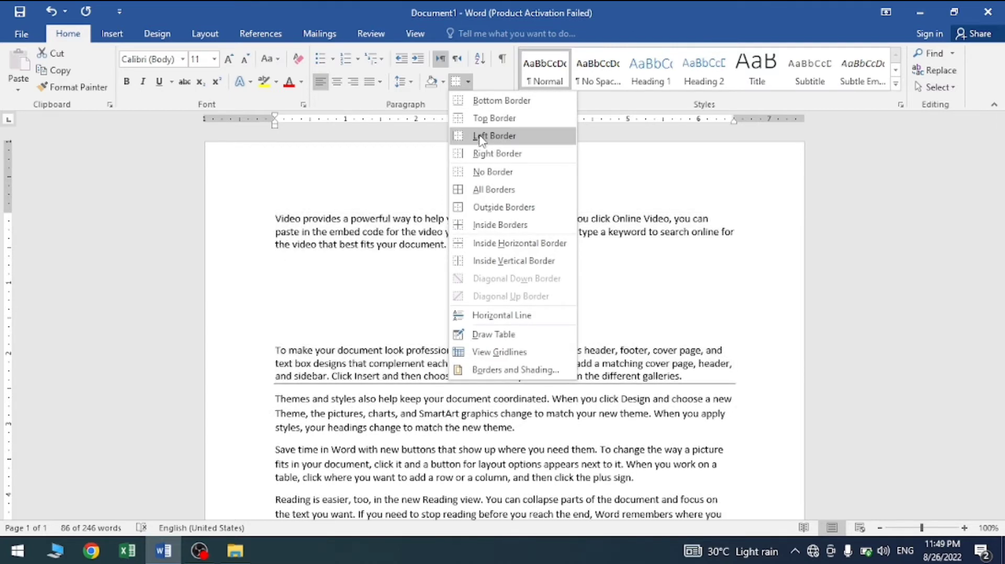
{"action": "left_click", "coordinate": [487, 195]}
Step: Remove the outside borders from the bordered block, keeping its inside horizontal borders
{"action": "left_click", "coordinate": [468, 83]}
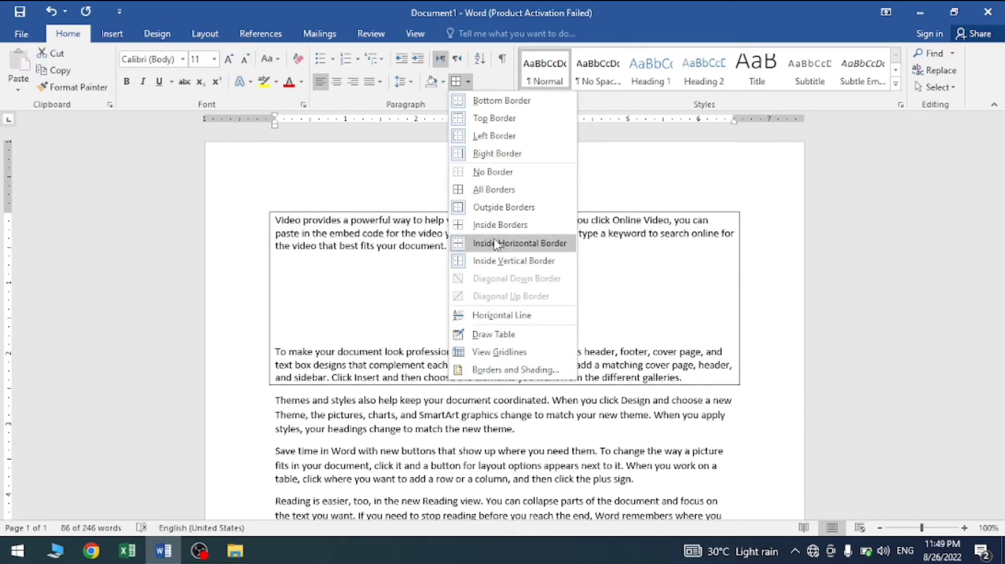
{"action": "left_click", "coordinate": [494, 244]}
{"action": "left_click", "coordinate": [467, 83]}
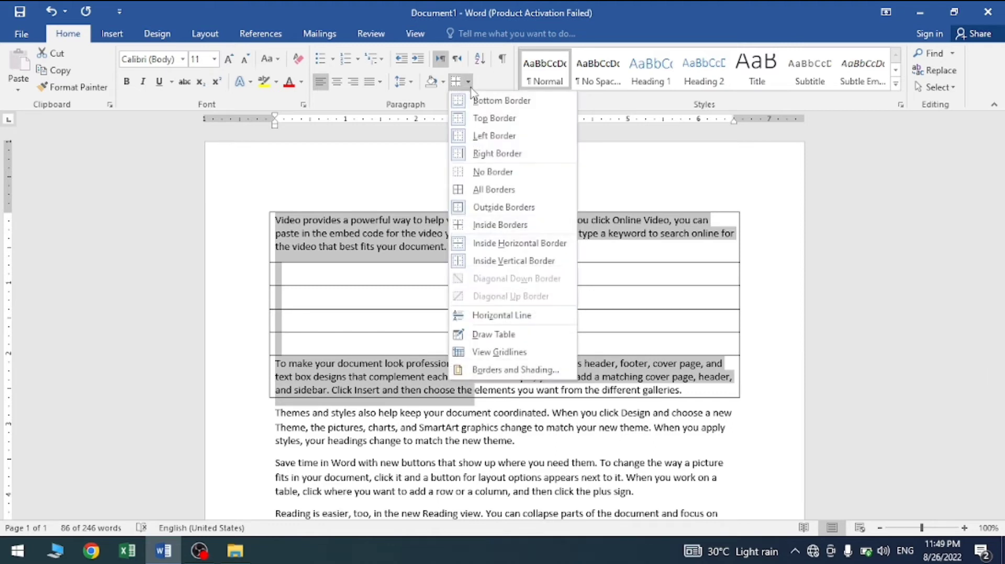
{"action": "left_click", "coordinate": [492, 208]}
{"action": "left_click", "coordinate": [512, 293]}
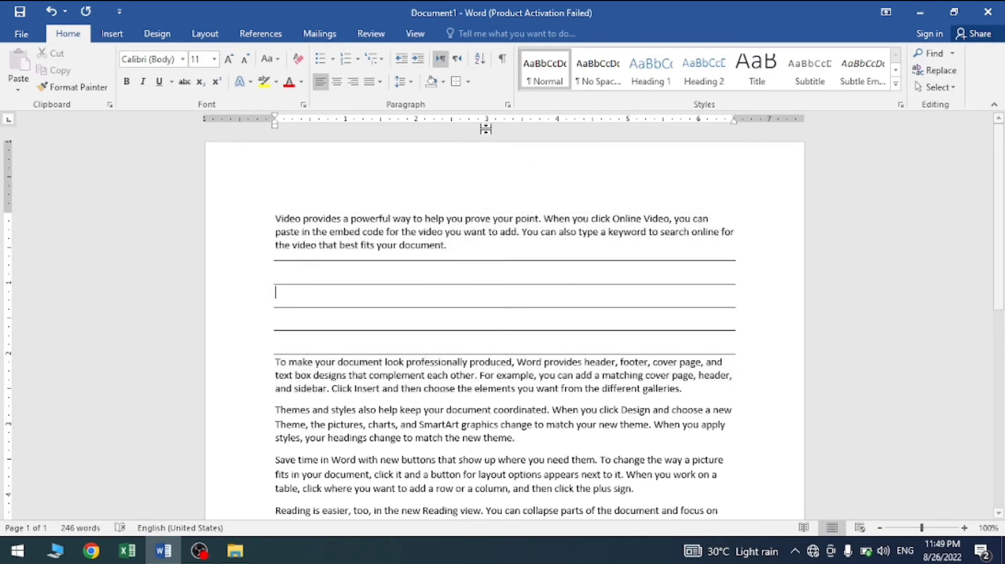
Step: Try All Borders on the "Themes and styles" and "Save time in Word" paragraphs, and undo it
{"action": "left_click", "coordinate": [467, 81]}
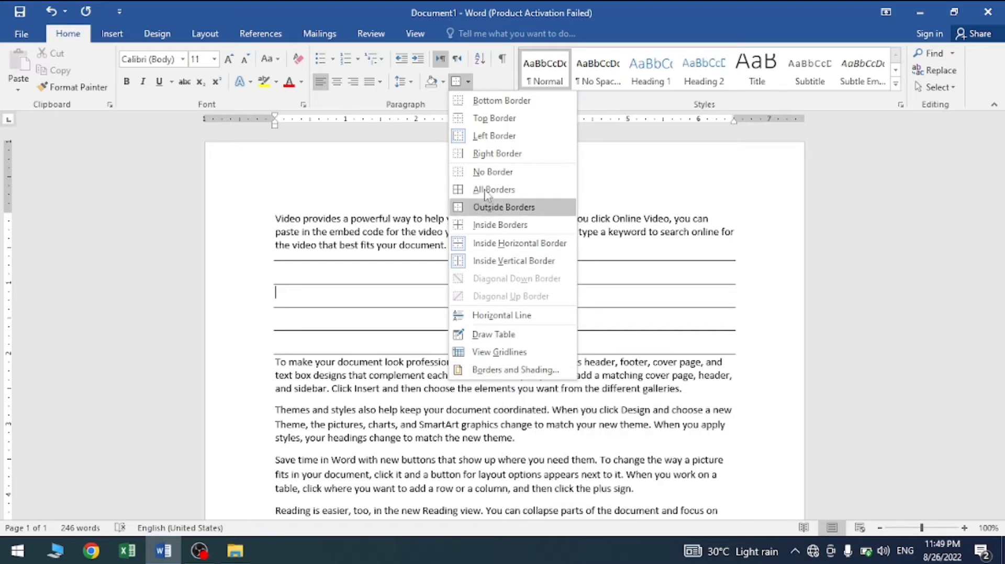
{"action": "left_click", "coordinate": [314, 419]}
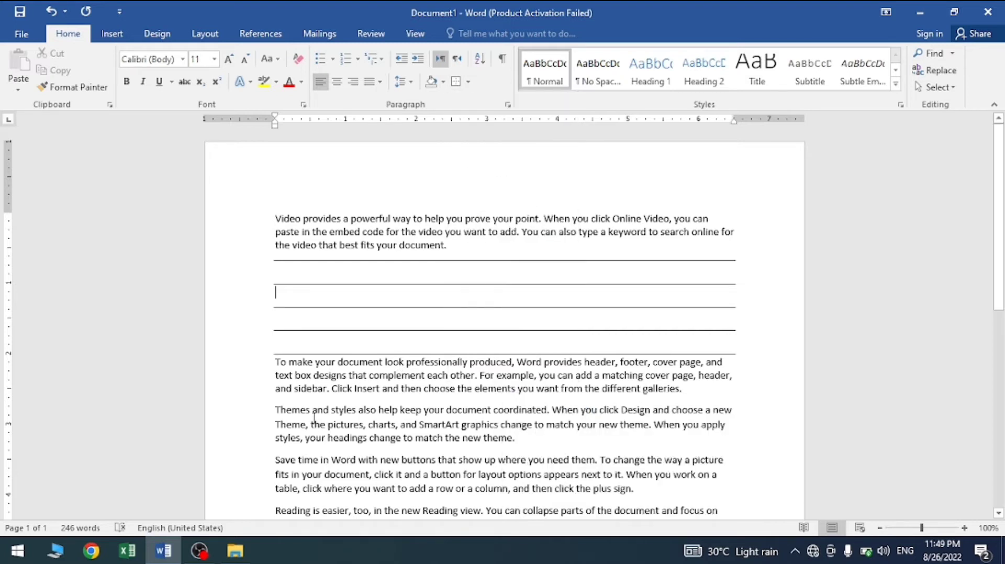
{"action": "left_click_drag", "start_coordinate": [281, 407], "coordinate": [635, 487]}
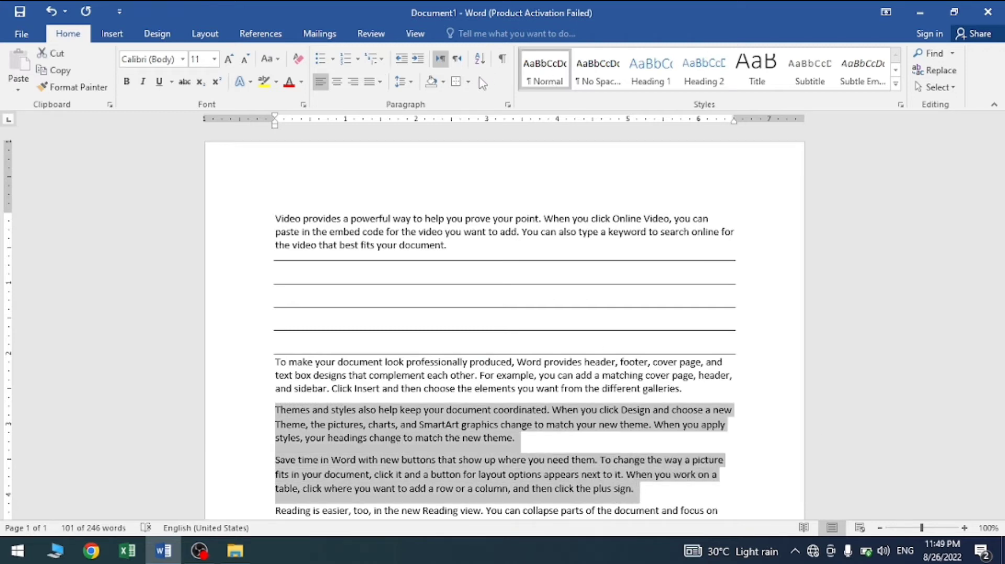
{"action": "left_click", "coordinate": [469, 82]}
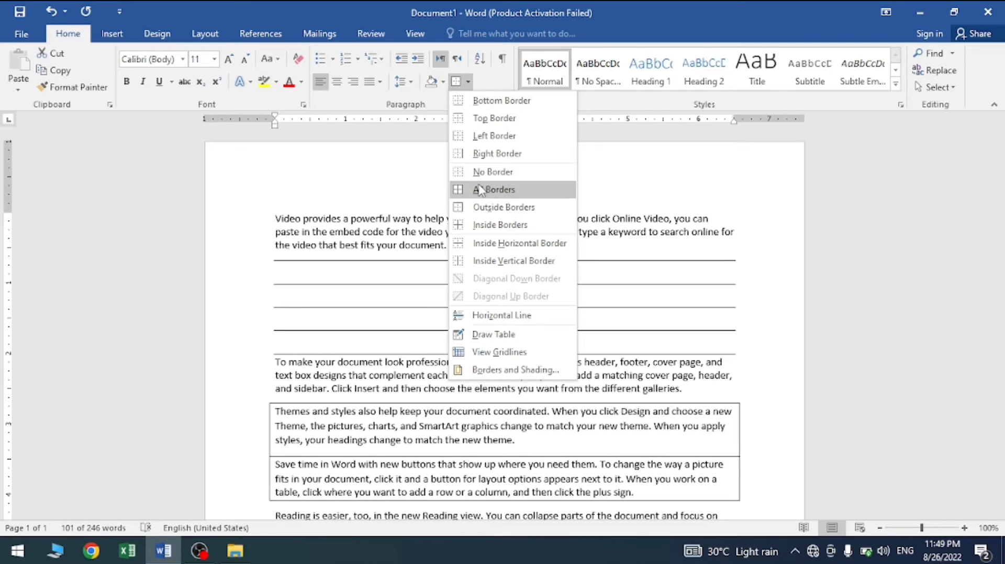
{"action": "left_click", "coordinate": [482, 191]}
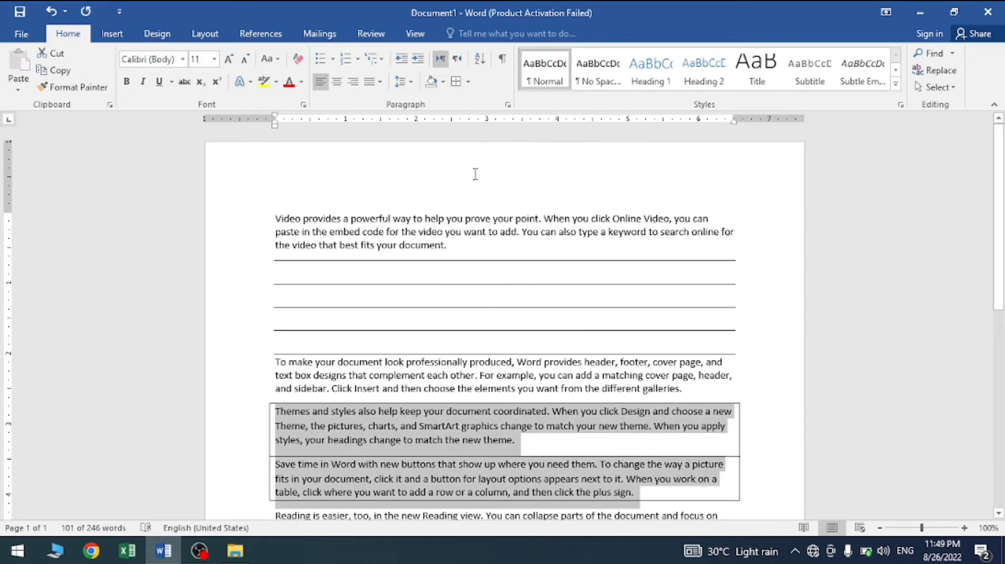
{"action": "key", "text": "ctrl+z"}
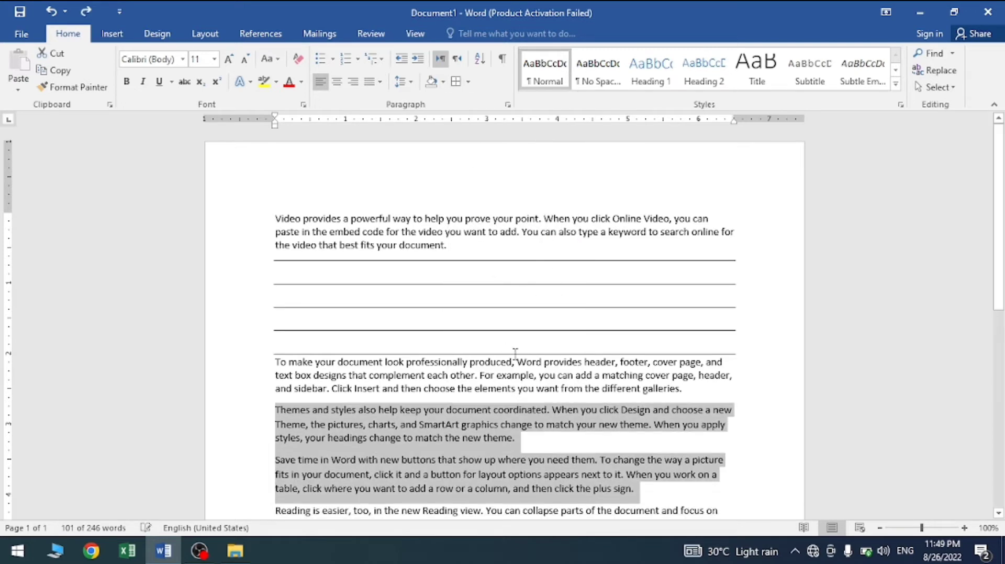
Step: Replace the entire document content with sample text generated by =rand()
{"action": "key", "text": "ctrl+a"}
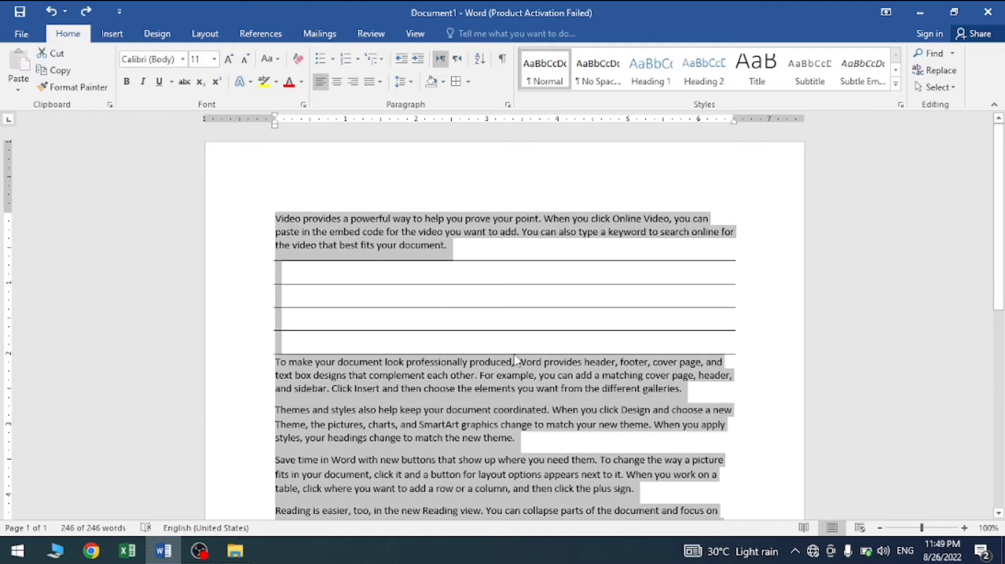
{"action": "key", "text": "Delete"}
{"action": "type", "text": "=rand()"}
{"action": "key", "text": "Return"}
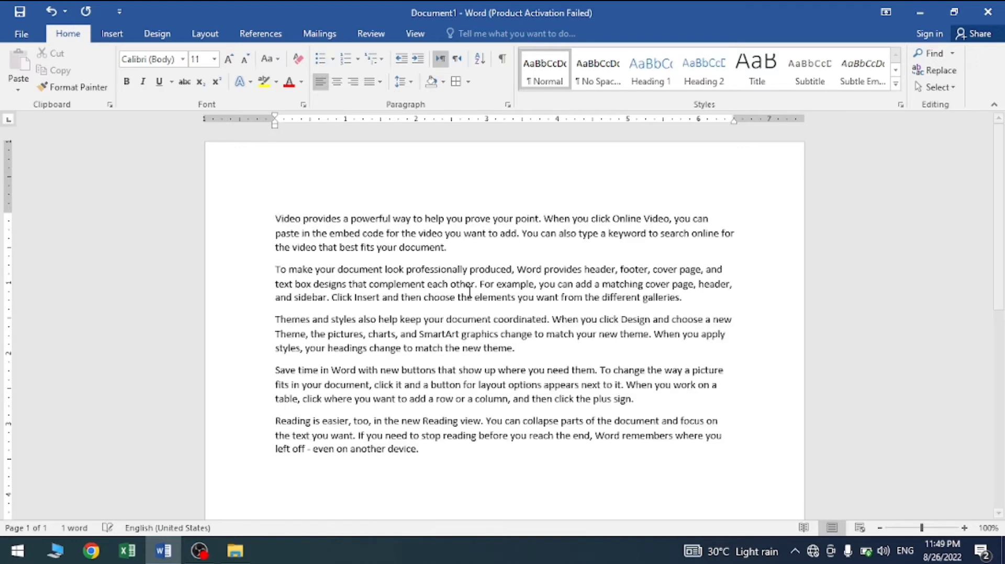
Step: Insert a new line above the first paragraph containing the heading text "CSSS & HTML"
{"action": "left_click", "coordinate": [273, 216]}
{"action": "key", "text": "Return"}
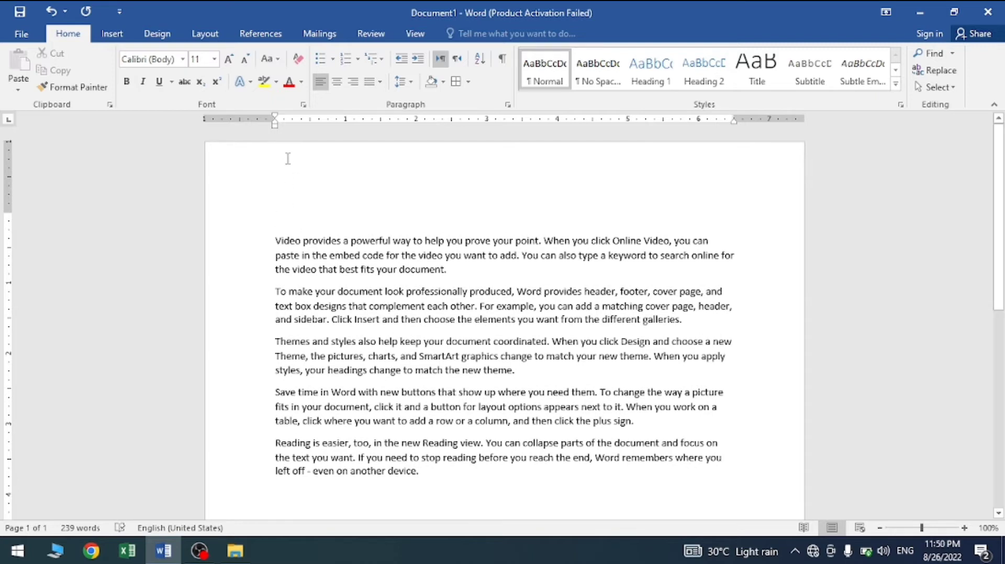
{"action": "left_click", "coordinate": [303, 218]}
{"action": "type", "text": "CSSS & HTML"}
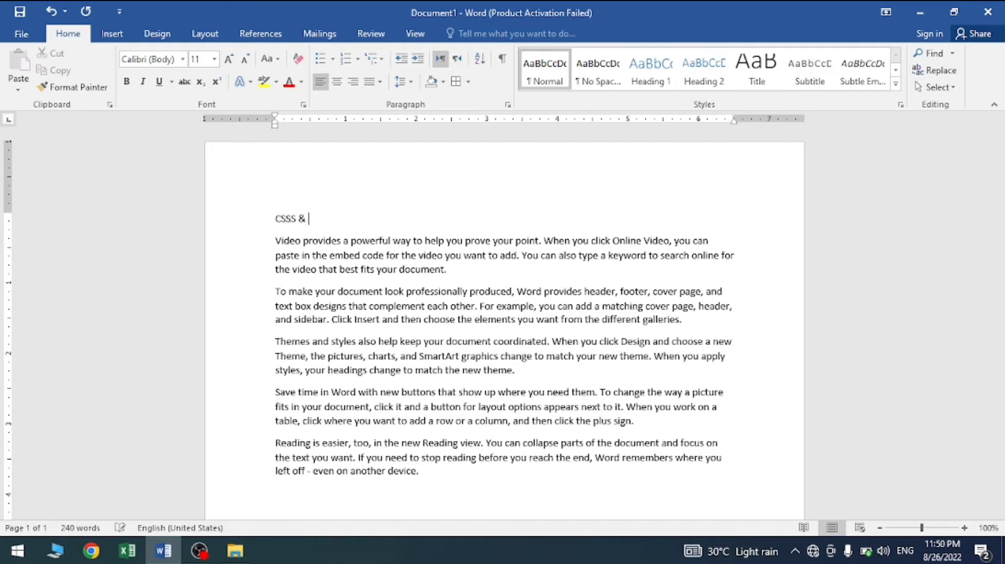
Step: Apply the Title style to the "CSSS & HTML" heading line
{"action": "triple_click", "coordinate": [304, 217]}
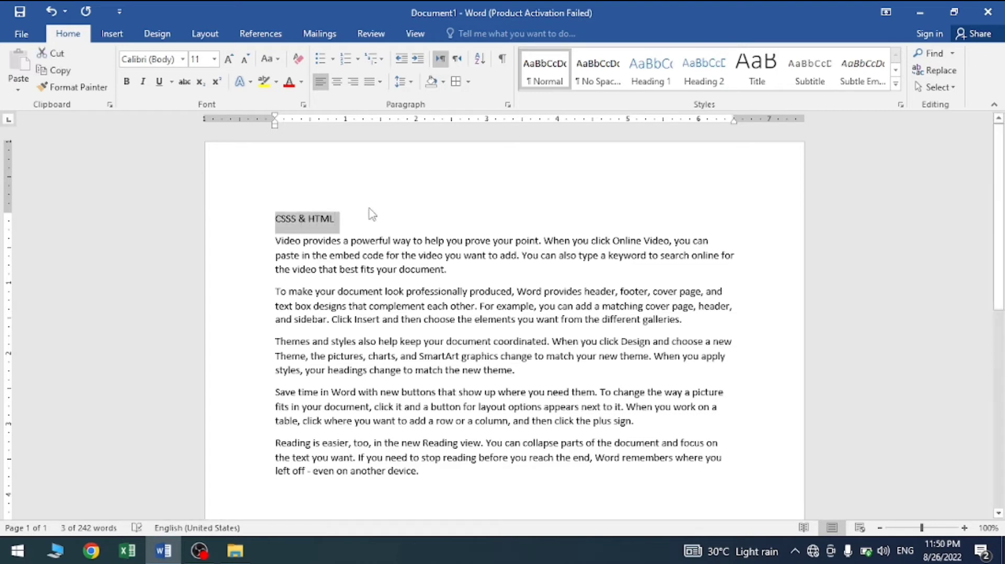
{"action": "left_click", "coordinate": [897, 86]}
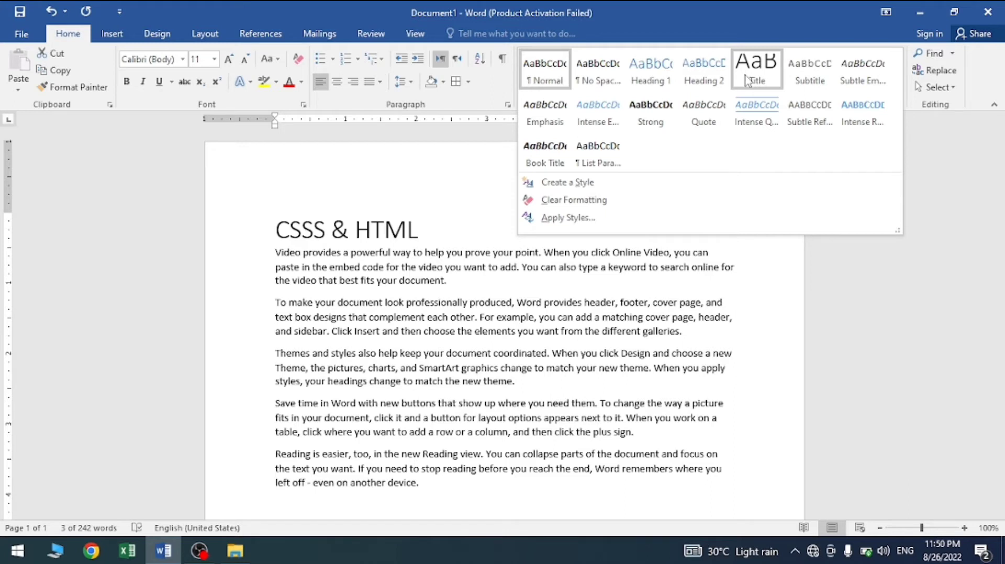
{"action": "left_click", "coordinate": [753, 81]}
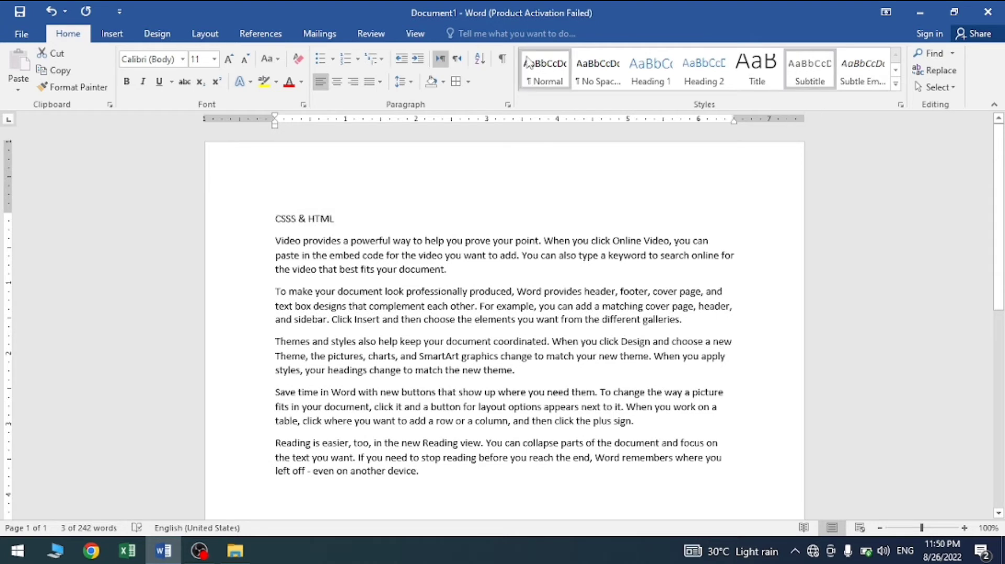
Step: Try the Heading 1 style and then the Subtle Emphasis style on the "CSSS & HTML" heading
{"action": "left_click", "coordinate": [650, 71]}
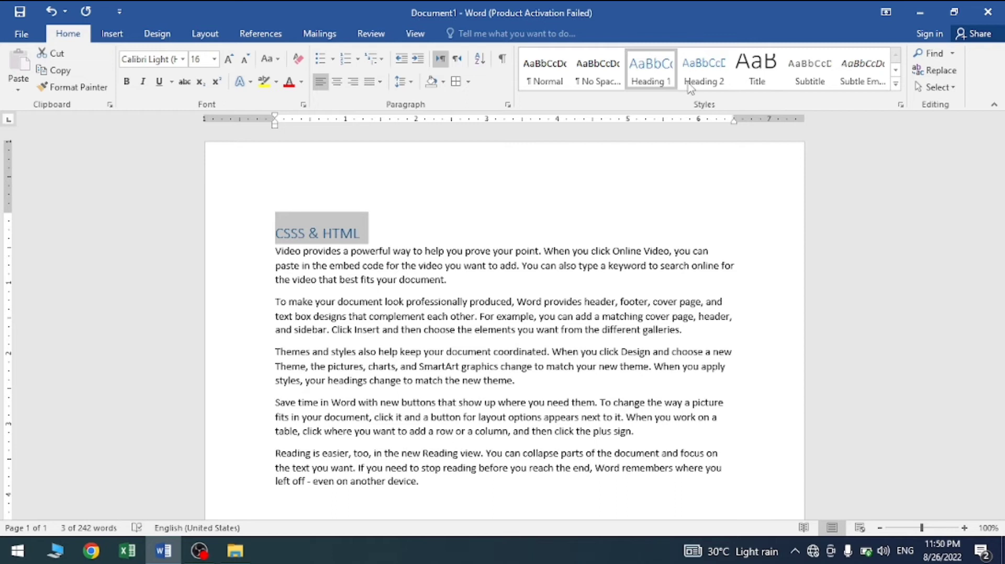
{"action": "left_click", "coordinate": [855, 81]}
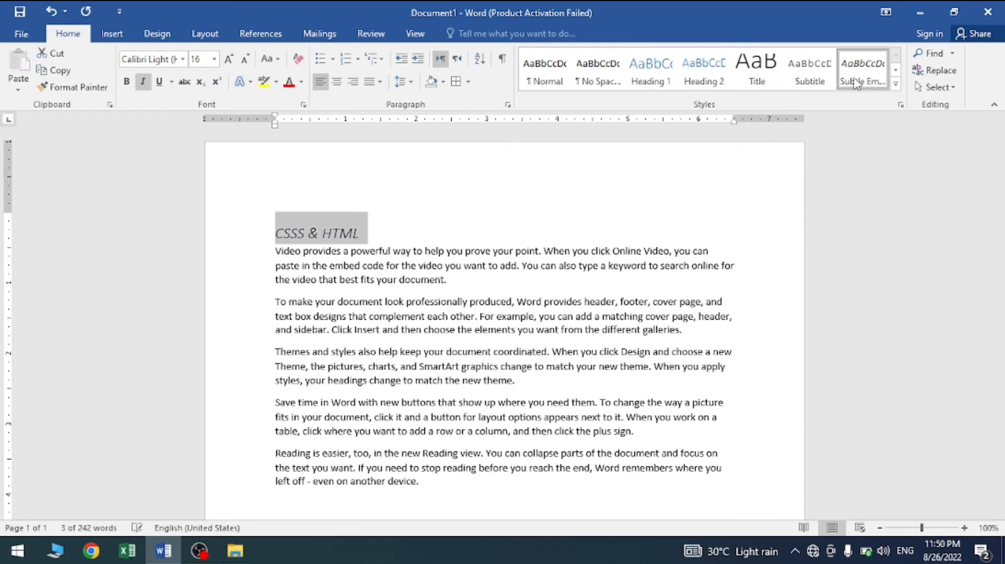
{"action": "left_click", "coordinate": [896, 83]}
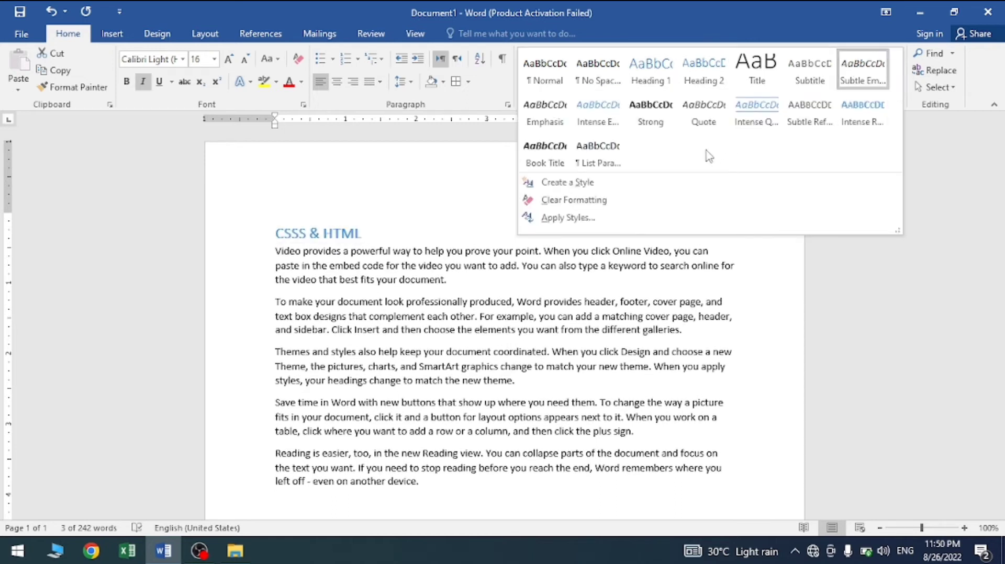
{"action": "left_click", "coordinate": [577, 242]}
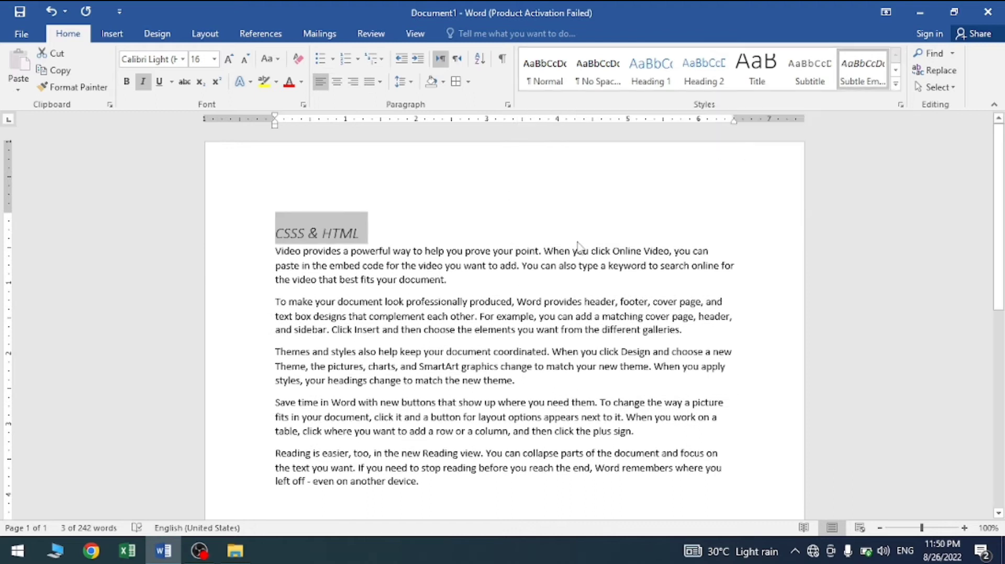
Step: Create a new linked style from the heading's formatting, name it with the person's first name, and base it on Title
{"action": "left_click", "coordinate": [898, 86]}
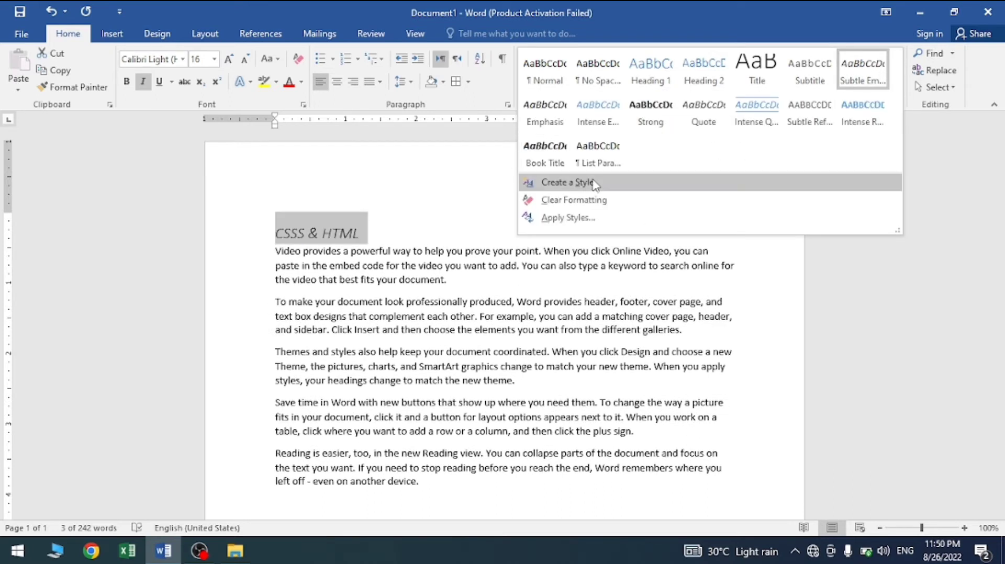
{"action": "left_click", "coordinate": [595, 184]}
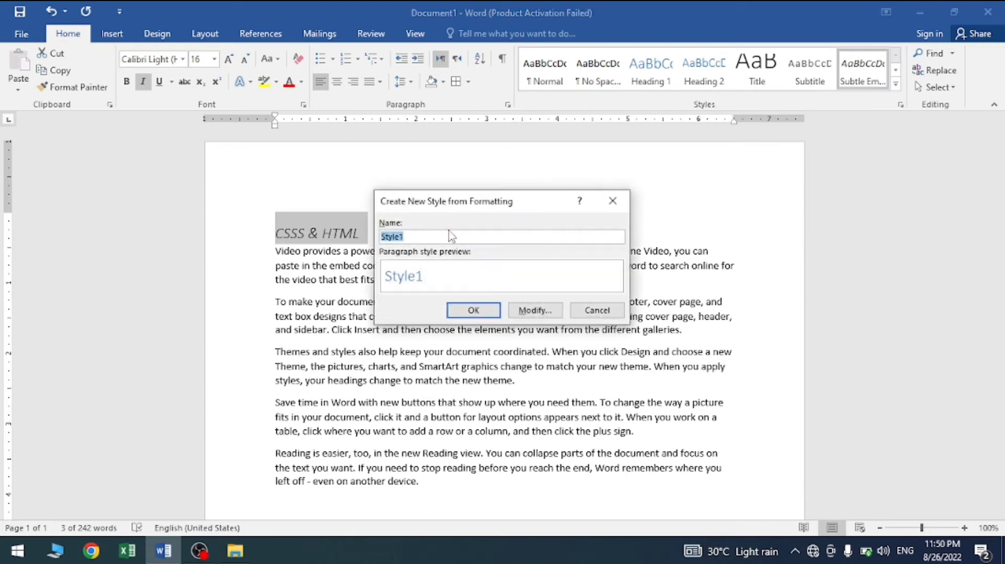
{"action": "type", "text": "Shahzaib"}
{"action": "left_click", "coordinate": [532, 312]}
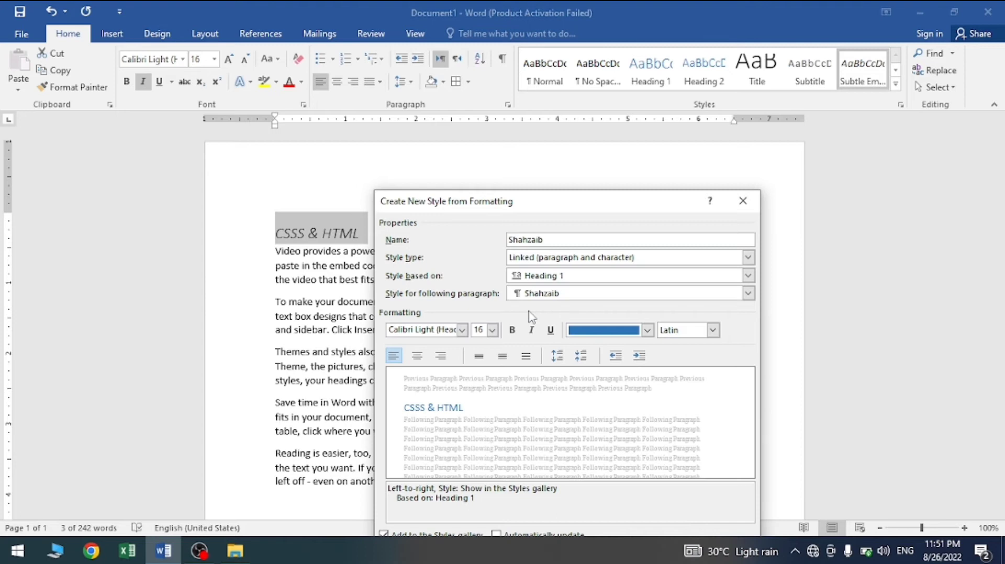
{"action": "left_click_drag", "start_coordinate": [632, 203], "coordinate": [667, 115]}
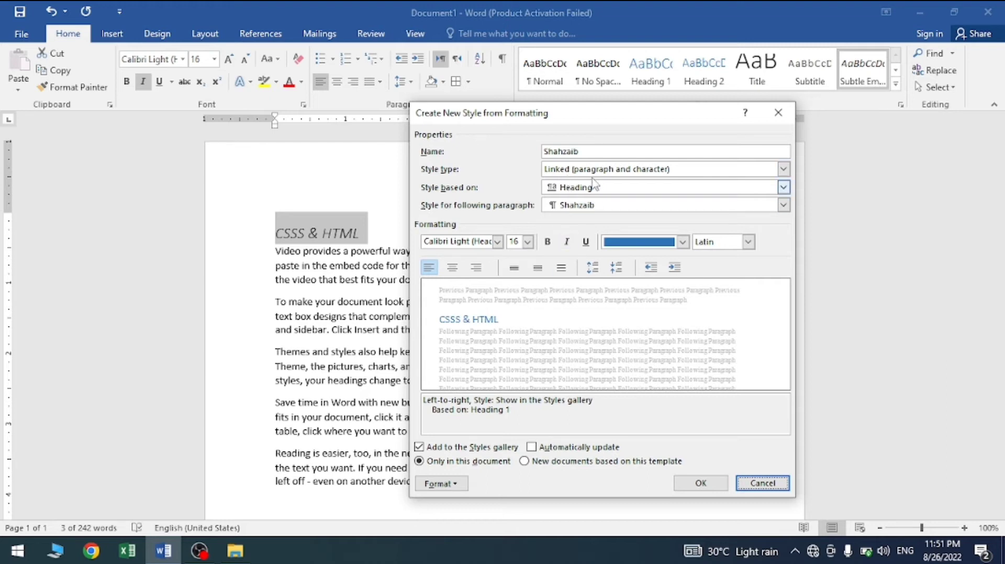
{"action": "left_click", "coordinate": [568, 170]}
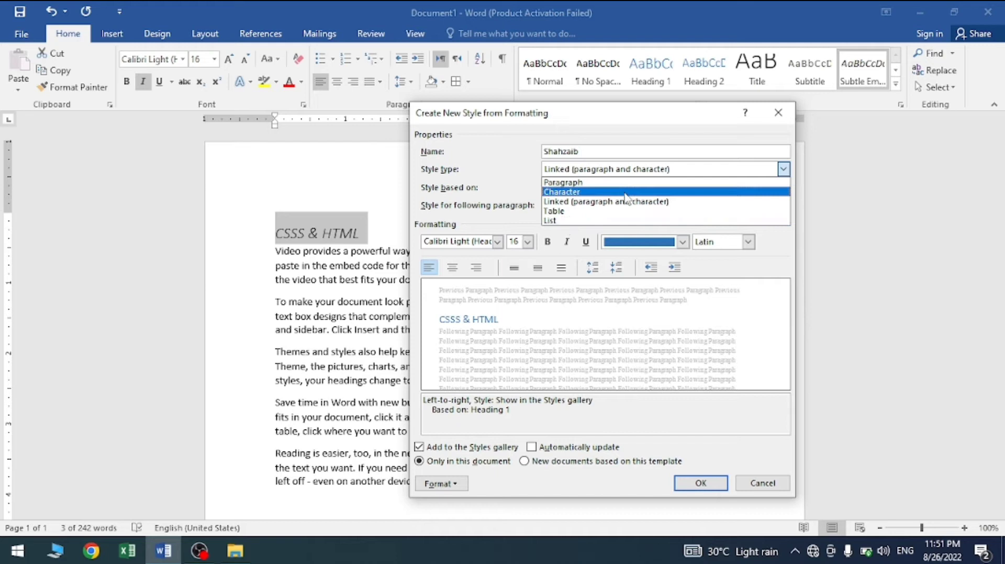
{"action": "left_click", "coordinate": [508, 159]}
{"action": "left_click", "coordinate": [576, 189]}
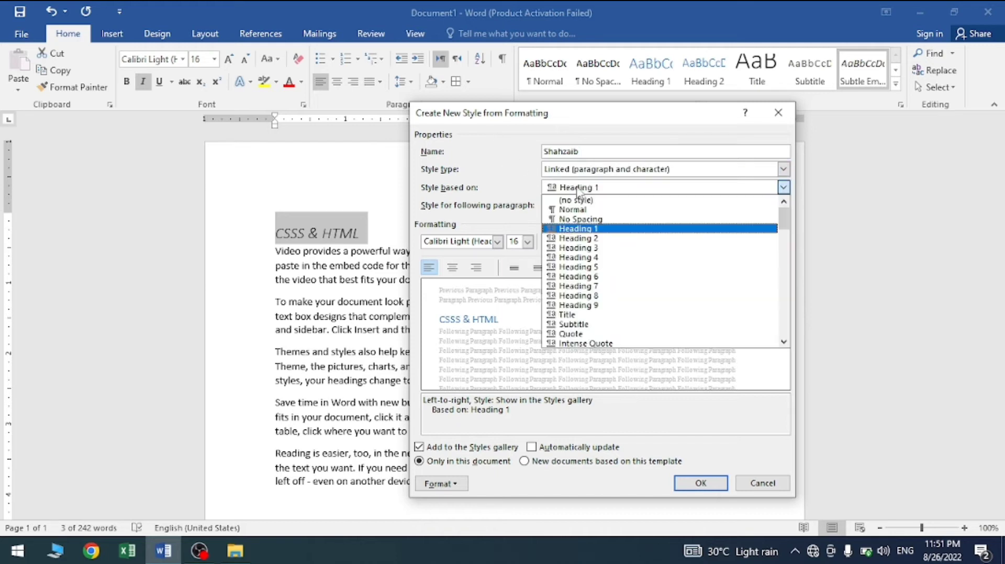
{"action": "left_click", "coordinate": [599, 314]}
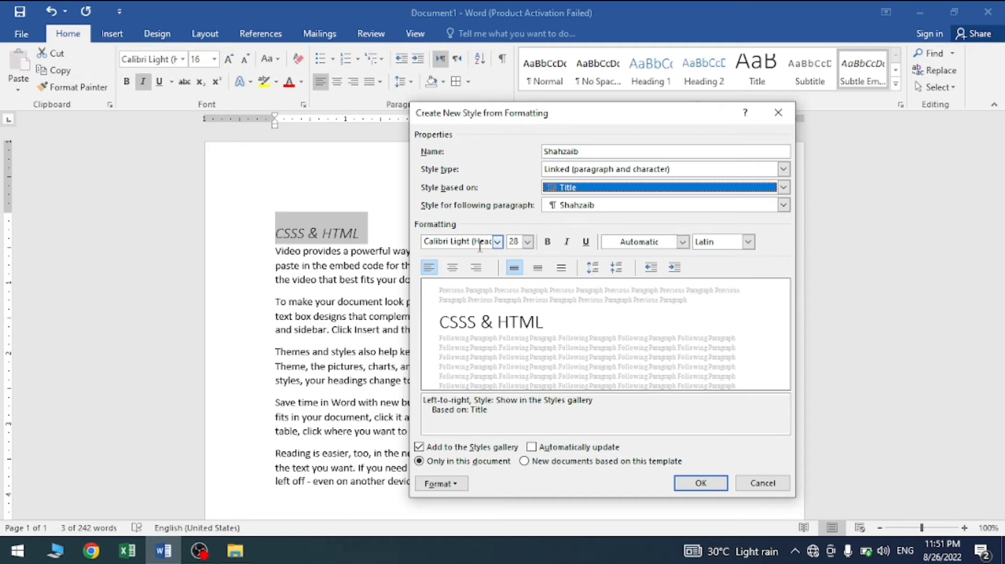
Step: Format the new style as Algerian, 36 pt, bold, italic and underlined in light orange Accent 2, and switch its script to Complex
{"action": "left_click", "coordinate": [498, 242]}
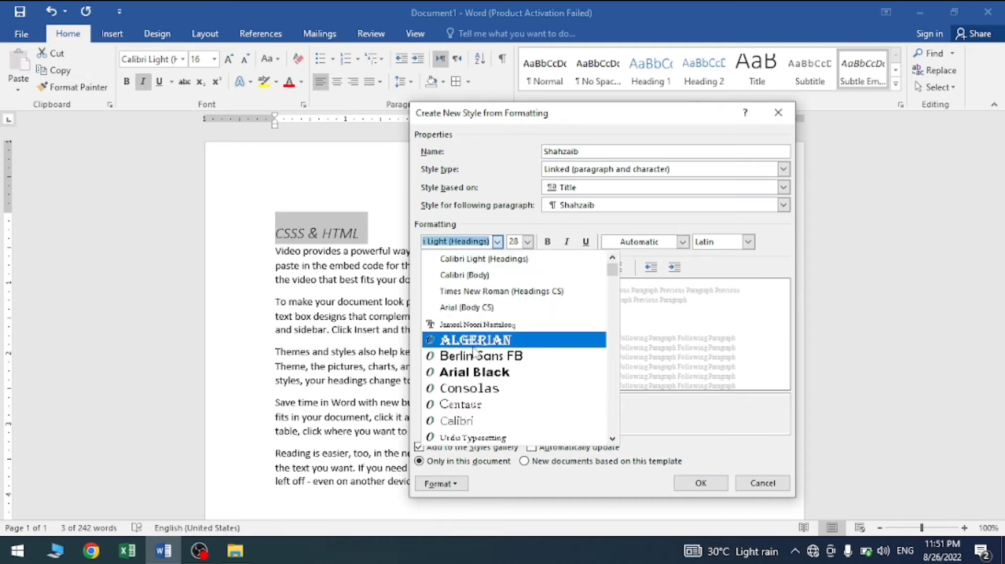
{"action": "left_click", "coordinate": [474, 342]}
{"action": "left_click", "coordinate": [527, 242]}
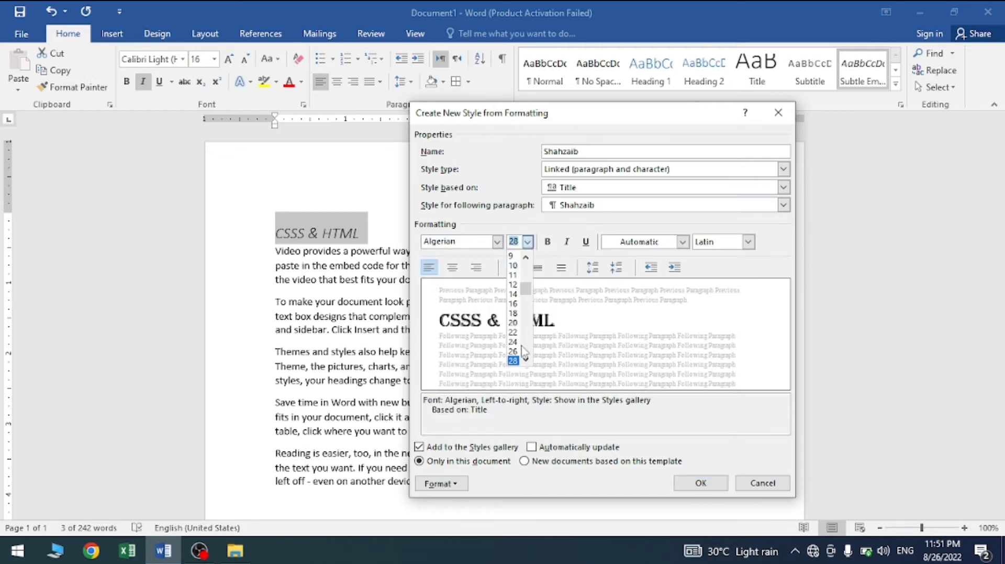
{"action": "left_click", "coordinate": [514, 342]}
{"action": "left_click", "coordinate": [547, 242]}
{"action": "left_click", "coordinate": [566, 242]}
{"action": "left_click", "coordinate": [586, 242]}
{"action": "left_click", "coordinate": [683, 242]}
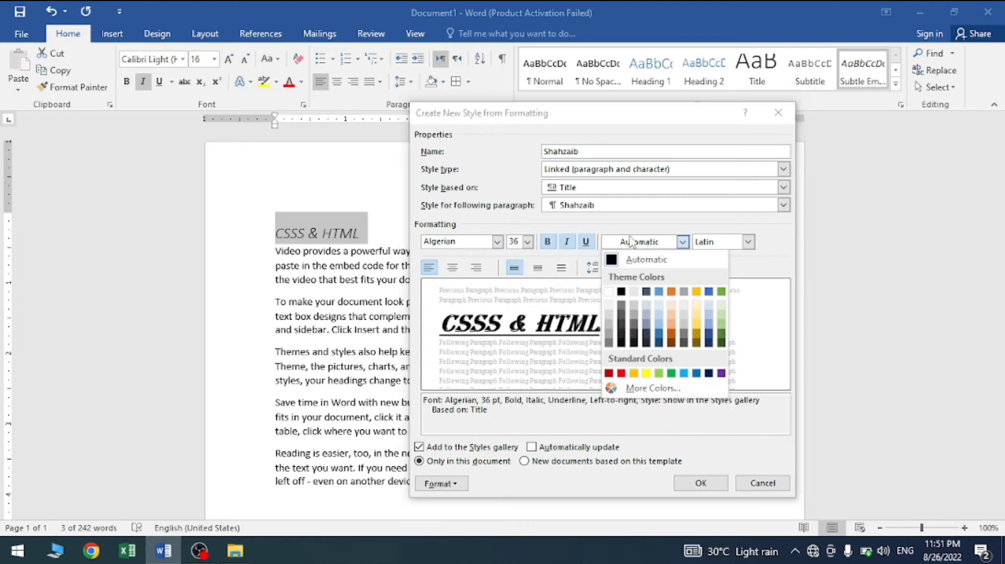
{"action": "left_click", "coordinate": [673, 331]}
{"action": "left_click", "coordinate": [749, 242]}
{"action": "left_click", "coordinate": [711, 275]}
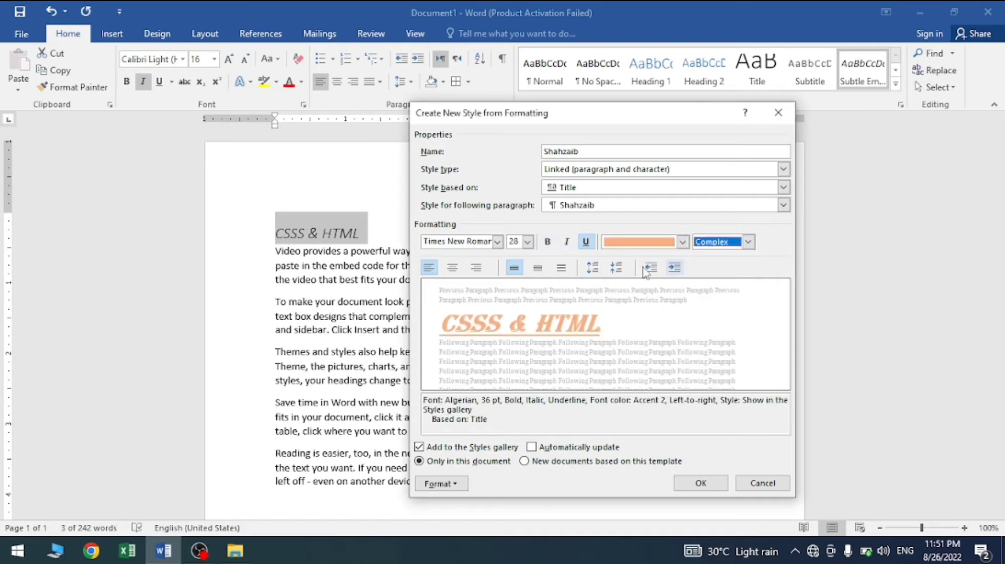
Step: Centre the new style's paragraphs with 1.5 line spacing, 6 pt spacing before and a 0.5" indent
{"action": "left_click", "coordinate": [452, 268]}
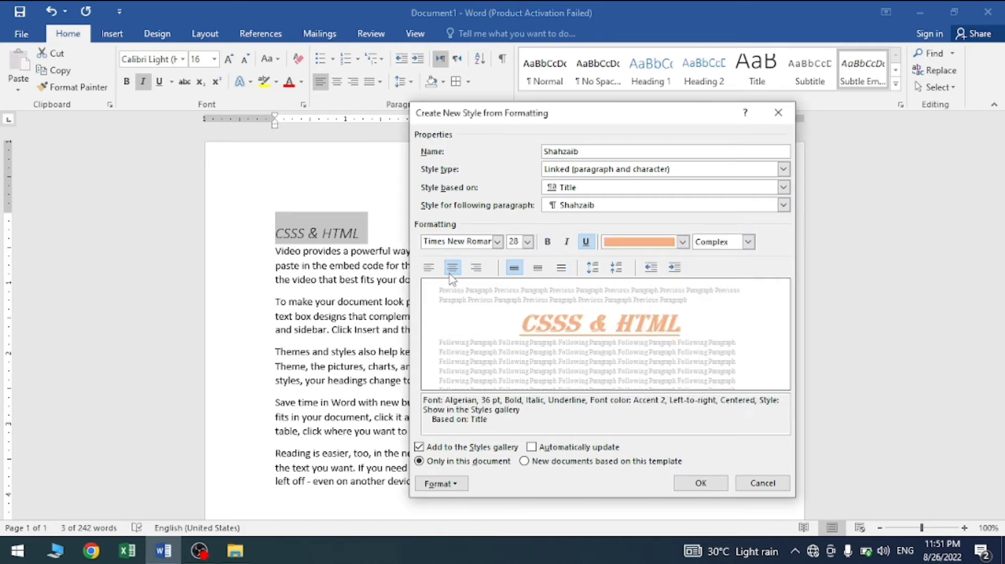
{"action": "left_click", "coordinate": [558, 275]}
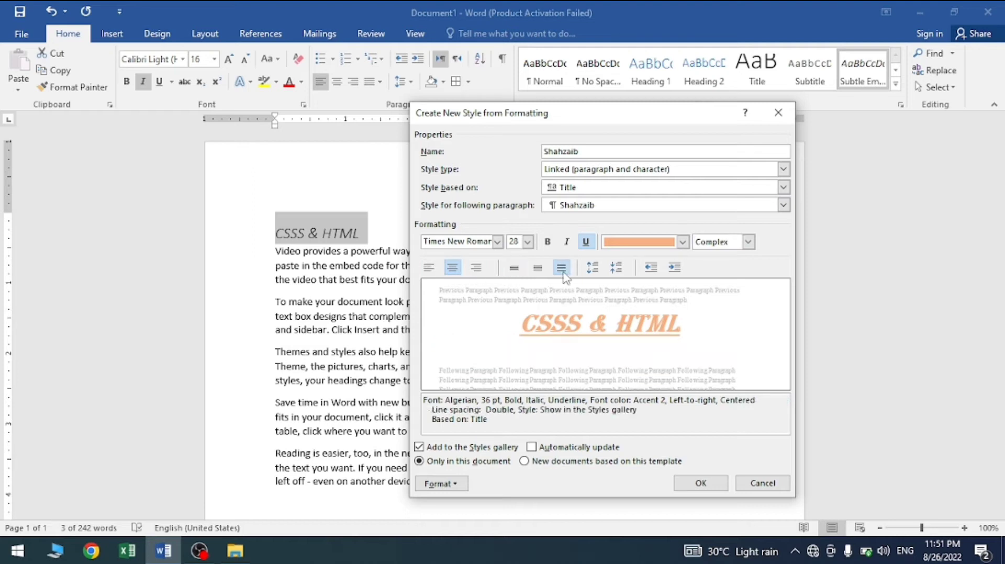
{"action": "left_click", "coordinate": [538, 269]}
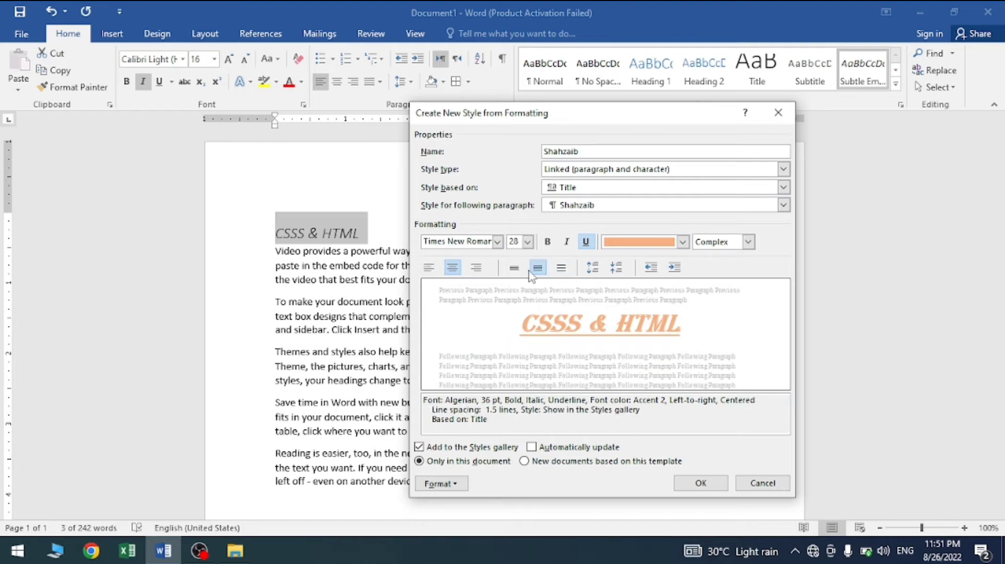
{"action": "left_click", "coordinate": [616, 269]}
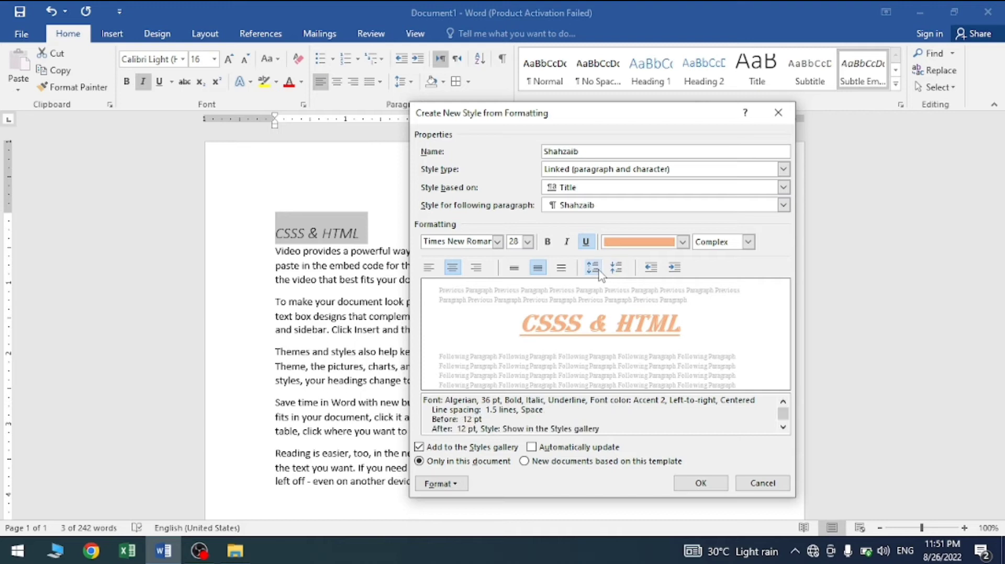
{"action": "left_click", "coordinate": [619, 271]}
{"action": "left_click", "coordinate": [673, 270]}
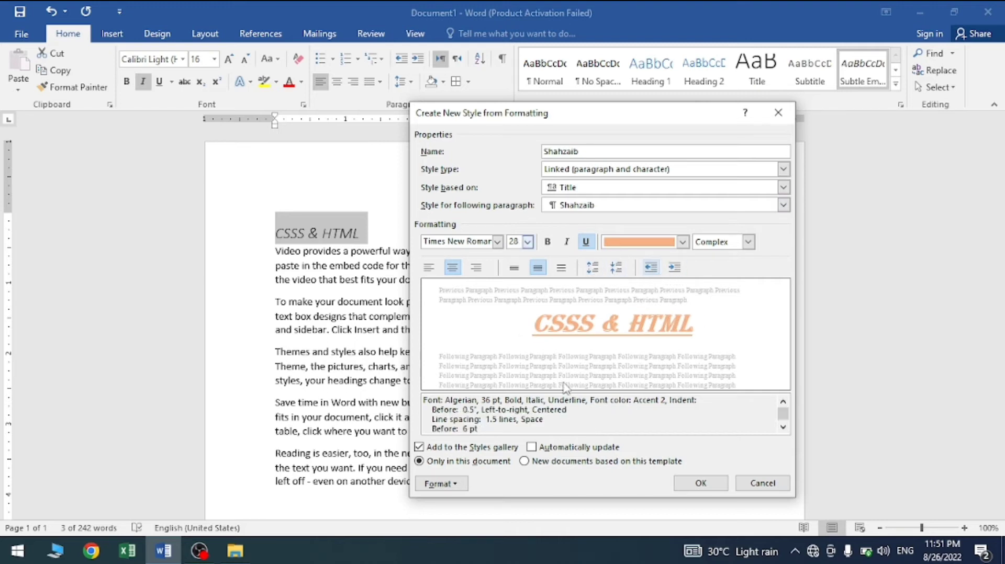
Step: Save the new style and apply it to the "CSSS & HTML" heading
{"action": "left_click", "coordinate": [701, 483]}
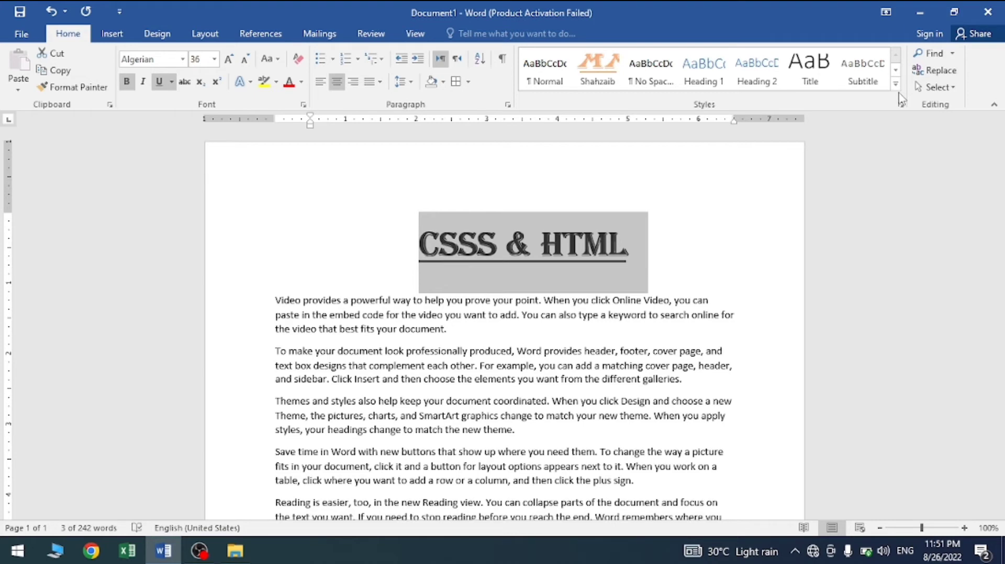
{"action": "left_click", "coordinate": [592, 71]}
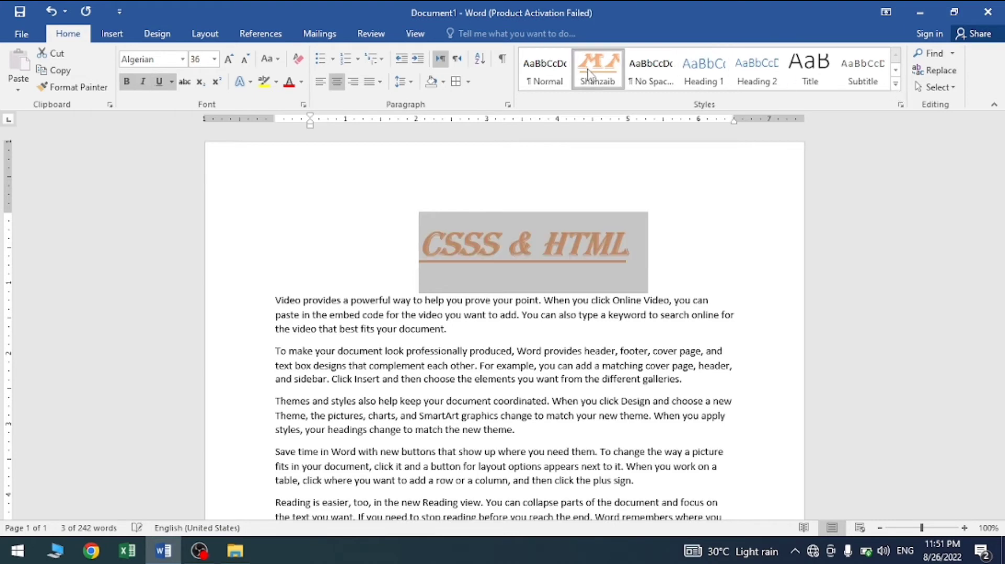
Step: Clear all formatting from the "CSSS & HTML" heading and deselect it
{"action": "left_click", "coordinate": [896, 84]}
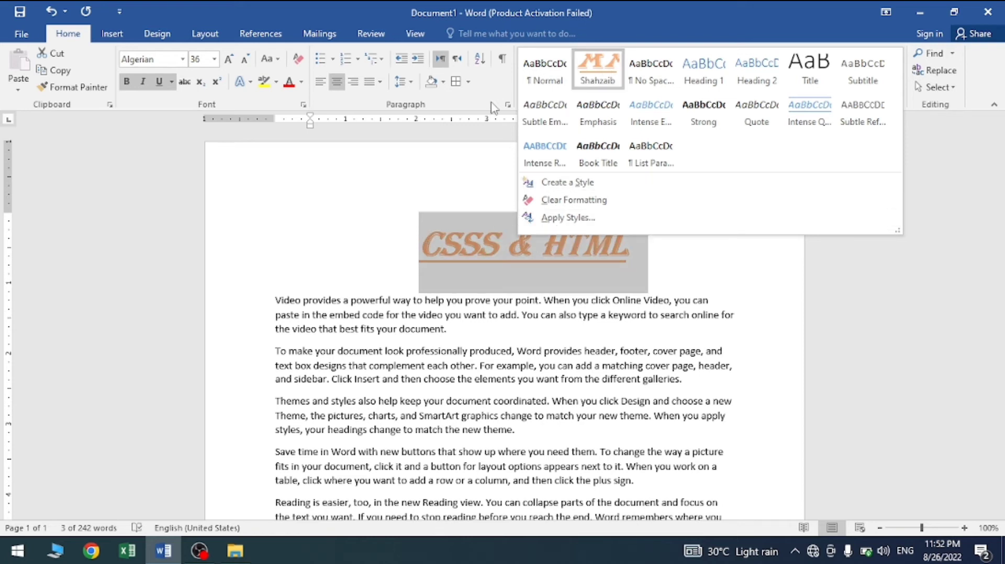
{"action": "left_click", "coordinate": [605, 202]}
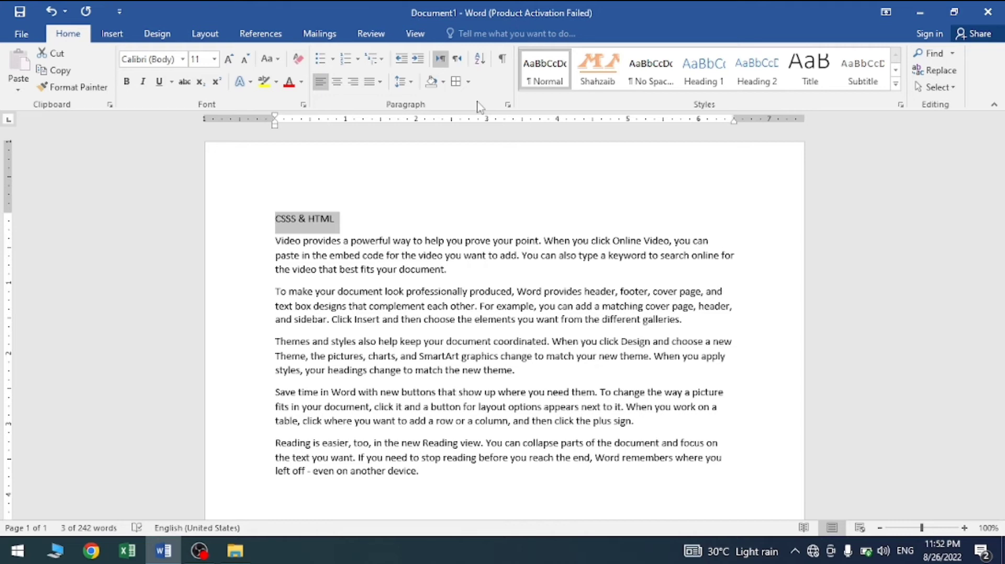
{"action": "left_click", "coordinate": [493, 297]}
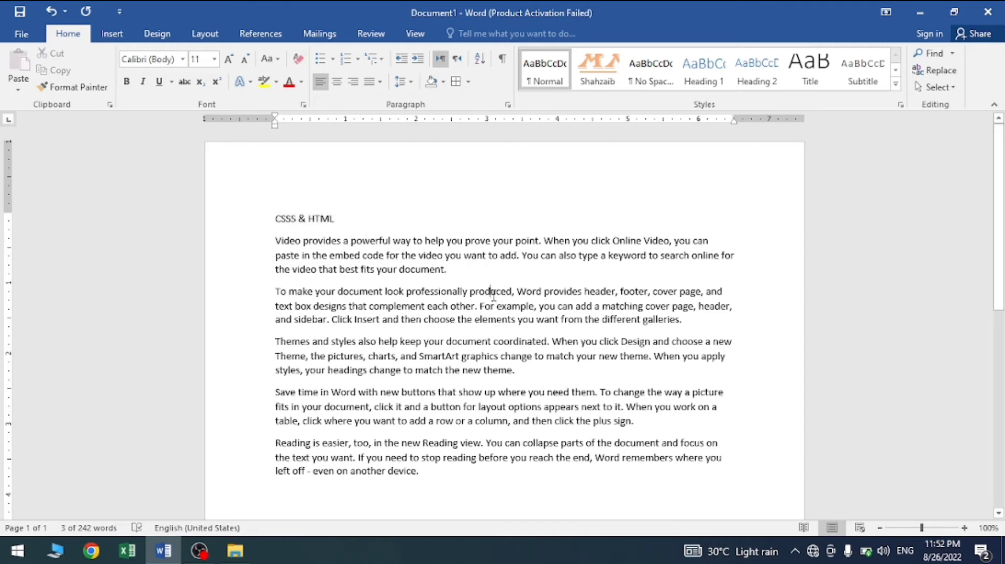
Step: Search the document for "you" and look over the highlighted matches in the text
{"action": "left_click", "coordinate": [933, 55]}
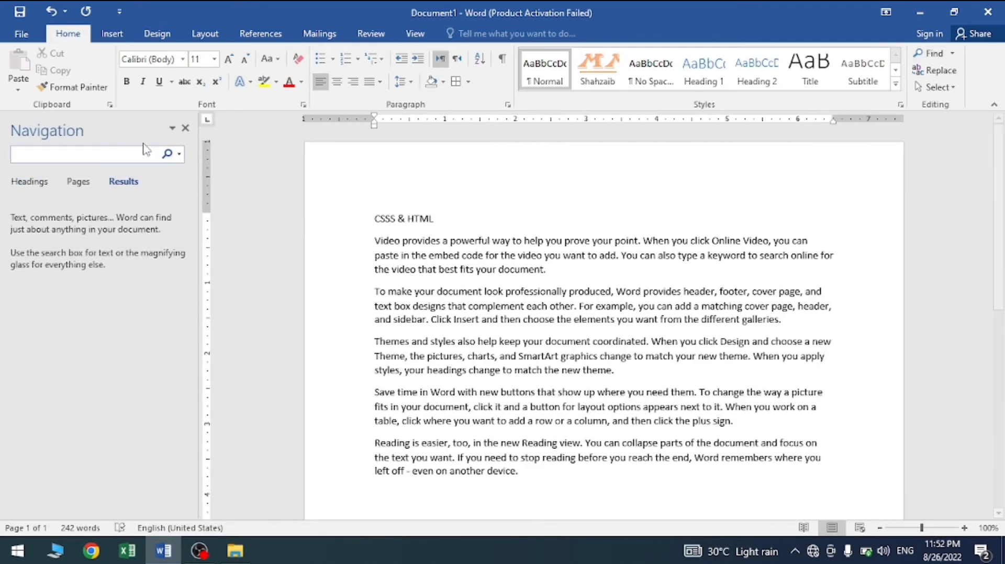
{"action": "type", "text": "you"}
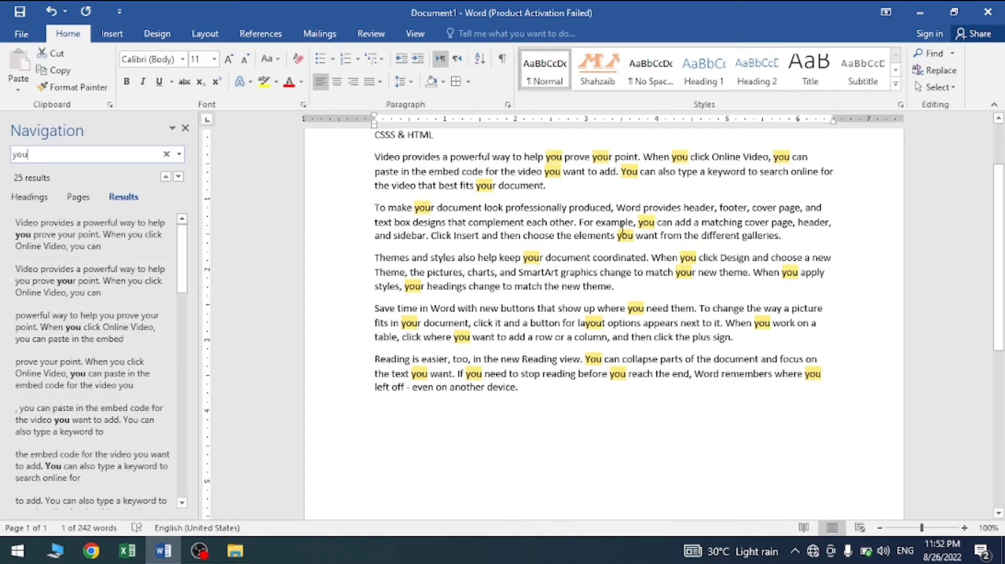
{"action": "left_click_drag", "start_coordinate": [995, 242], "coordinate": [1002, 209]}
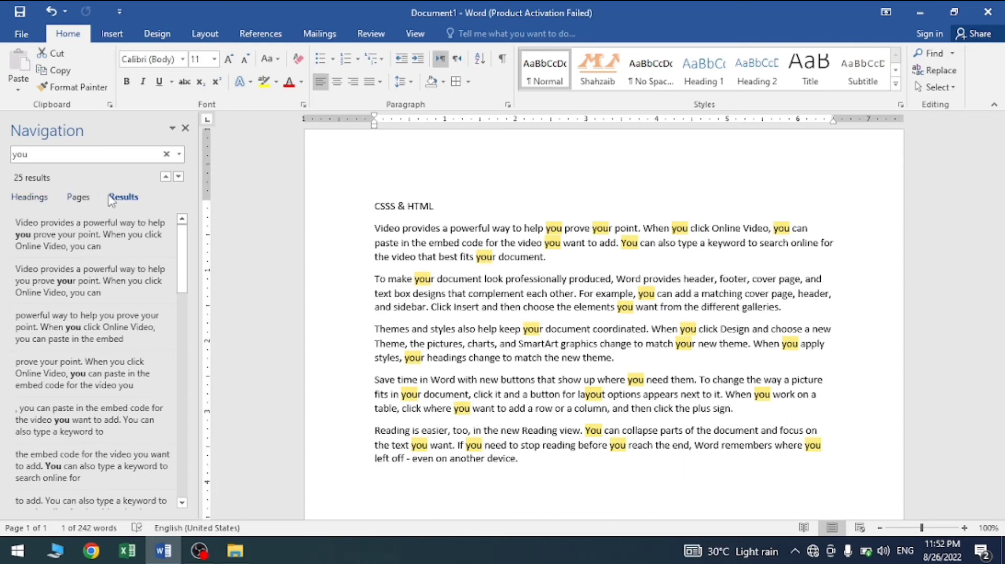
Step: Go through several of the "you" search results, from the first paragraph to the last, locating each match in the text
{"action": "left_click", "coordinate": [76, 239]}
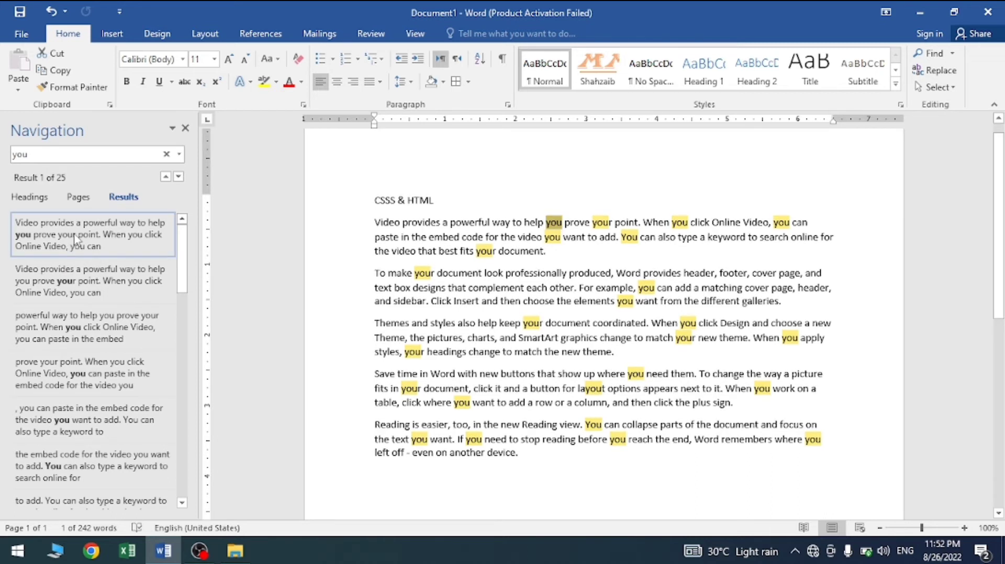
{"action": "left_click", "coordinate": [82, 270]}
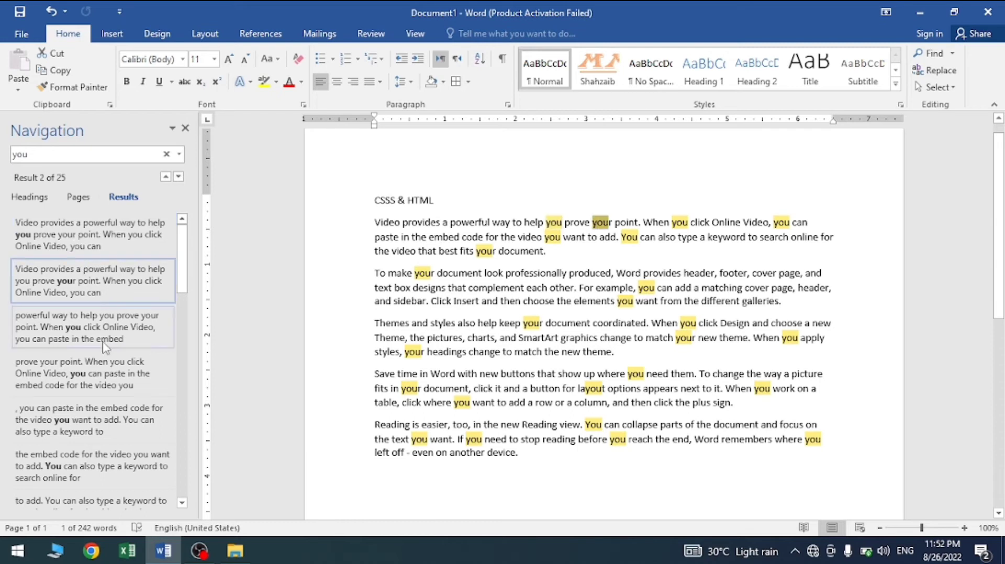
{"action": "scroll", "coordinate": [89, 403], "scroll_direction": "down", "scroll_amount": 5}
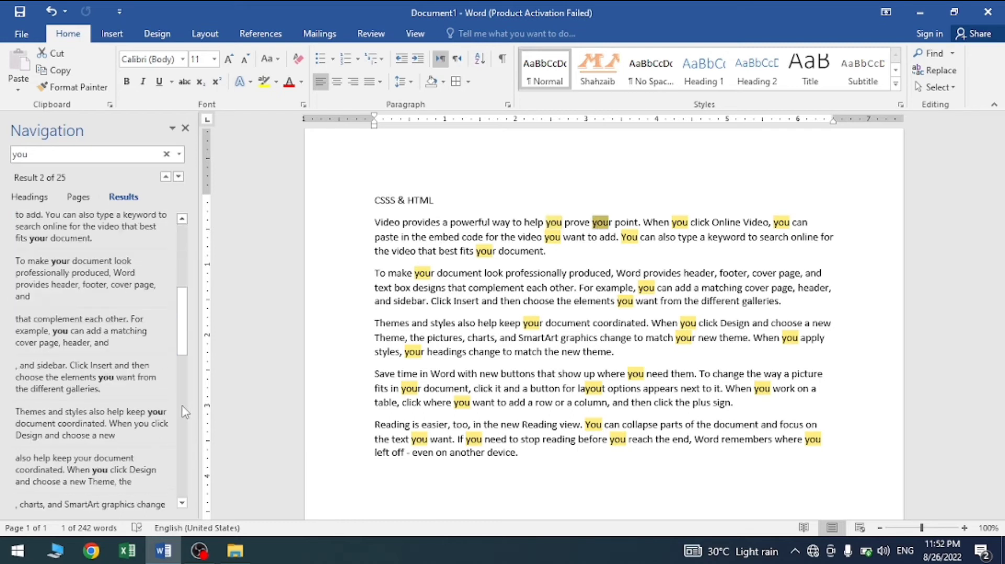
{"action": "left_click", "coordinate": [77, 413]}
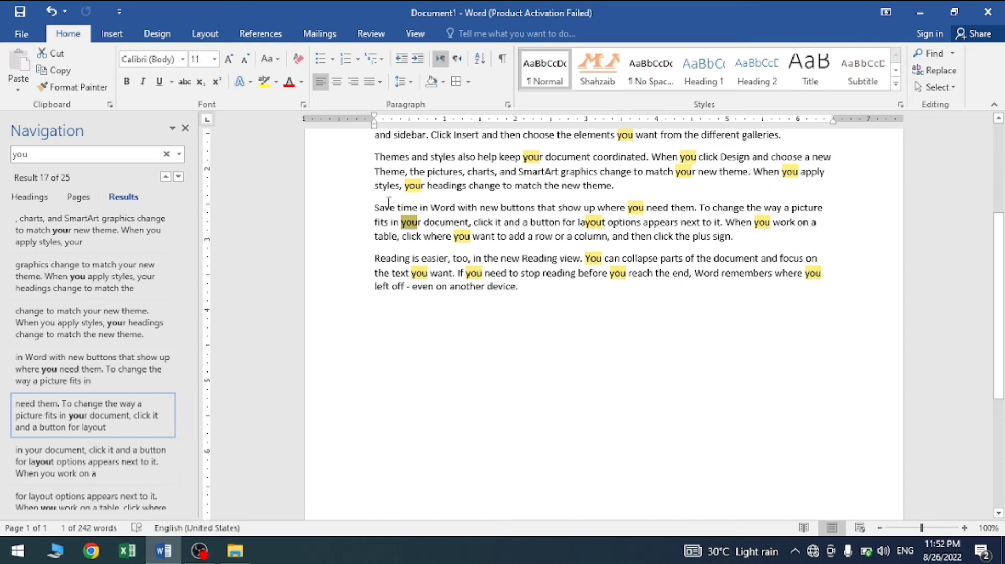
{"action": "left_click_drag", "start_coordinate": [391, 222], "coordinate": [423, 222]}
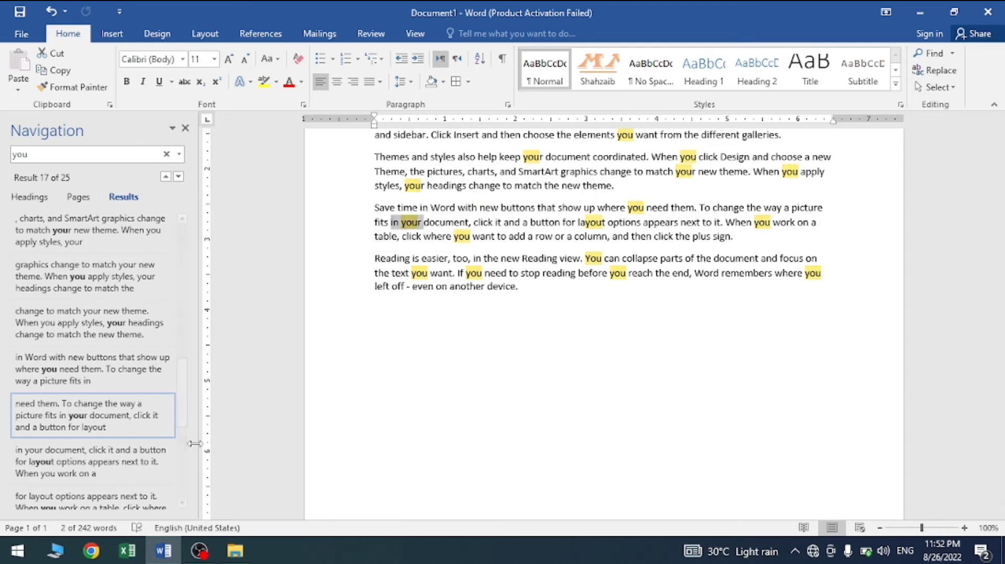
{"action": "scroll", "coordinate": [185, 449], "scroll_direction": "down", "scroll_amount": 5}
{"action": "left_click", "coordinate": [105, 450]}
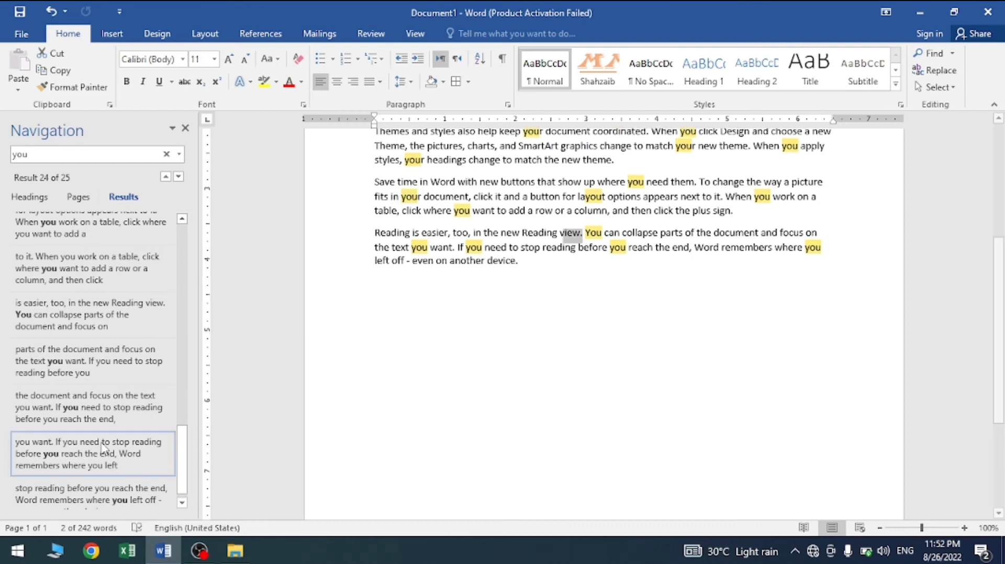
{"action": "left_click", "coordinate": [113, 262]}
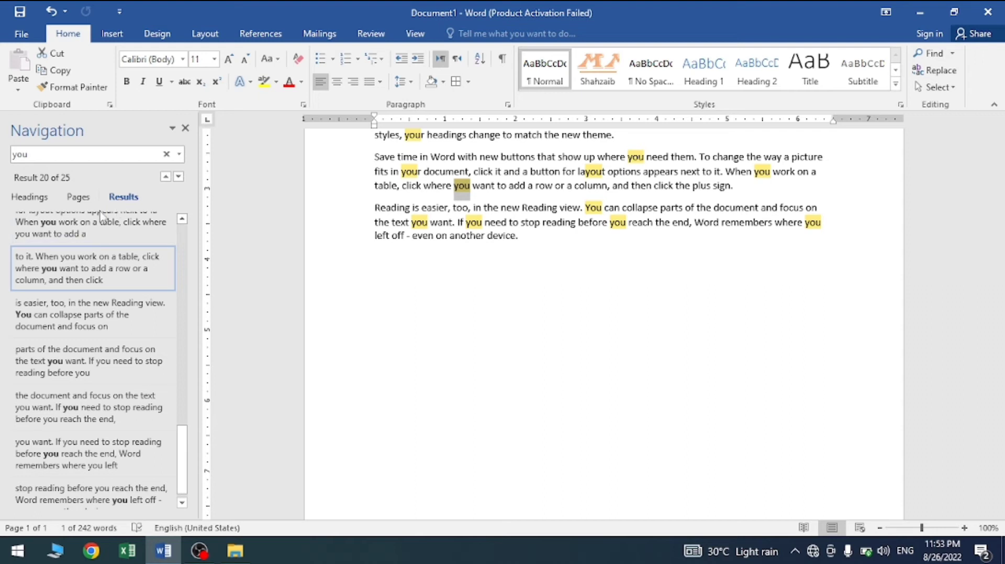
Step: Look at the document's page thumbnails and heading outline, and close the navigation view
{"action": "left_click", "coordinate": [79, 198]}
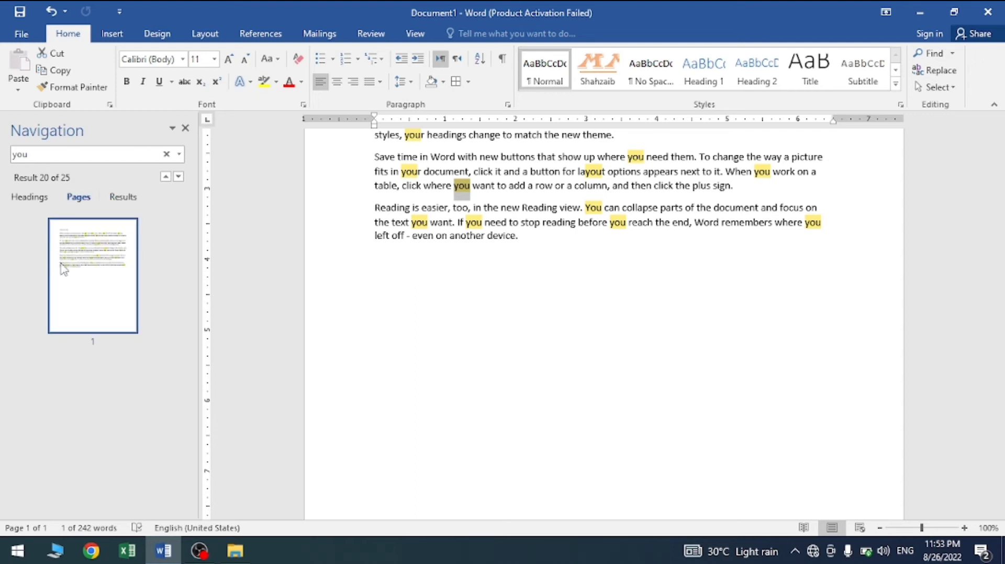
{"action": "left_click", "coordinate": [31, 198]}
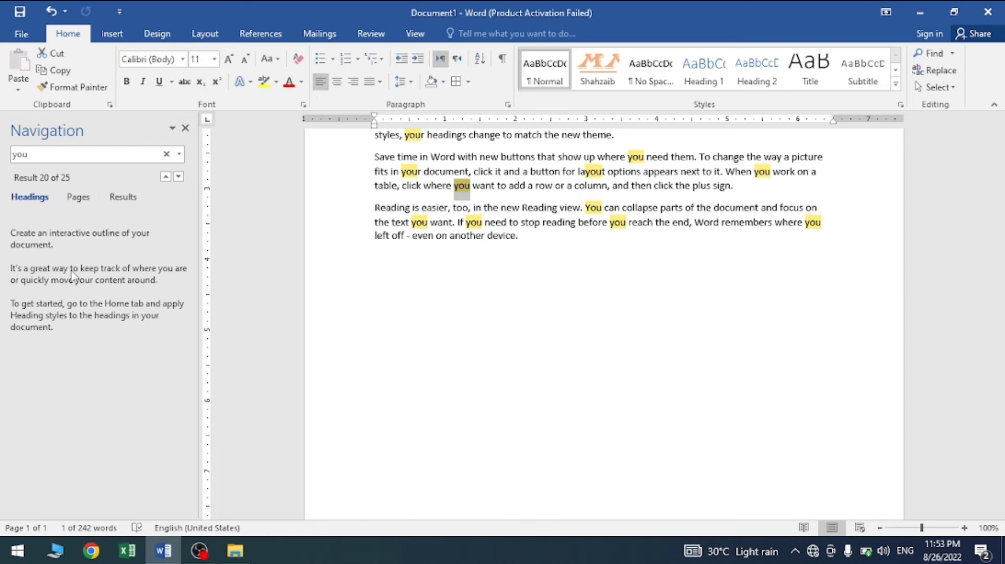
{"action": "left_click", "coordinate": [184, 128]}
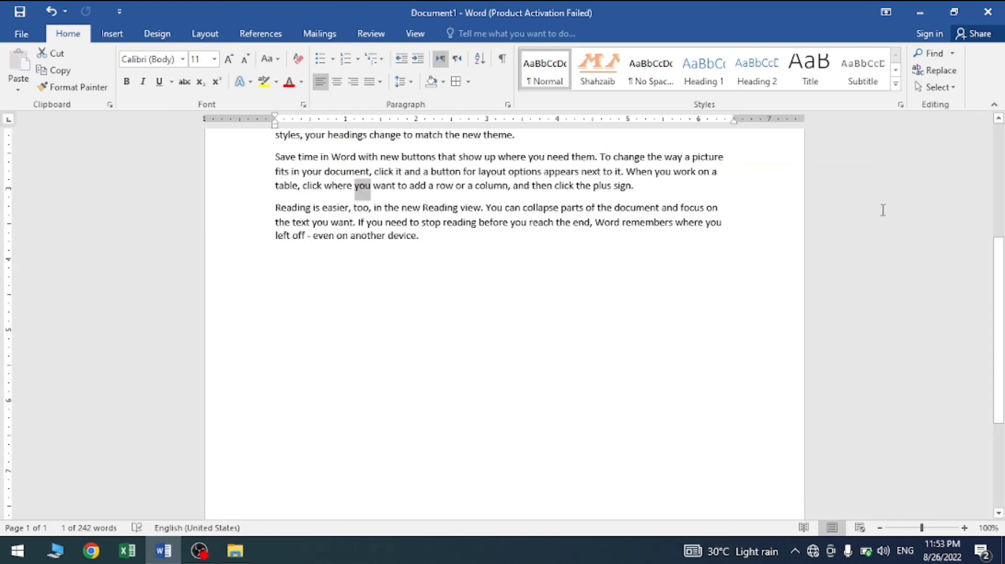
Step: Replace the first "you" in the first paragraph with a person's name in capitals, starting from the beginning of the document
{"action": "left_click_drag", "start_coordinate": [998, 267], "coordinate": [997, 153]}
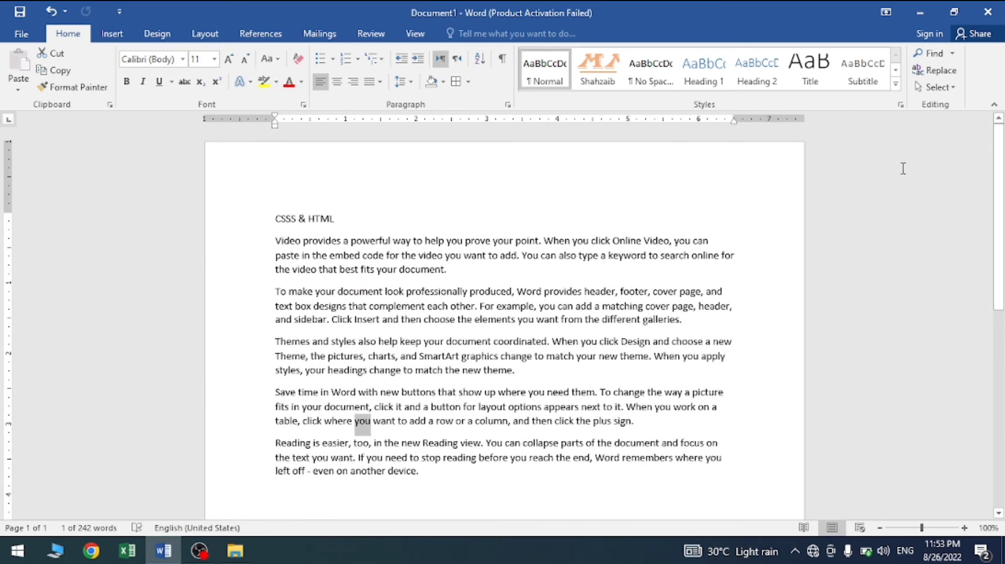
{"action": "left_click", "coordinate": [272, 220]}
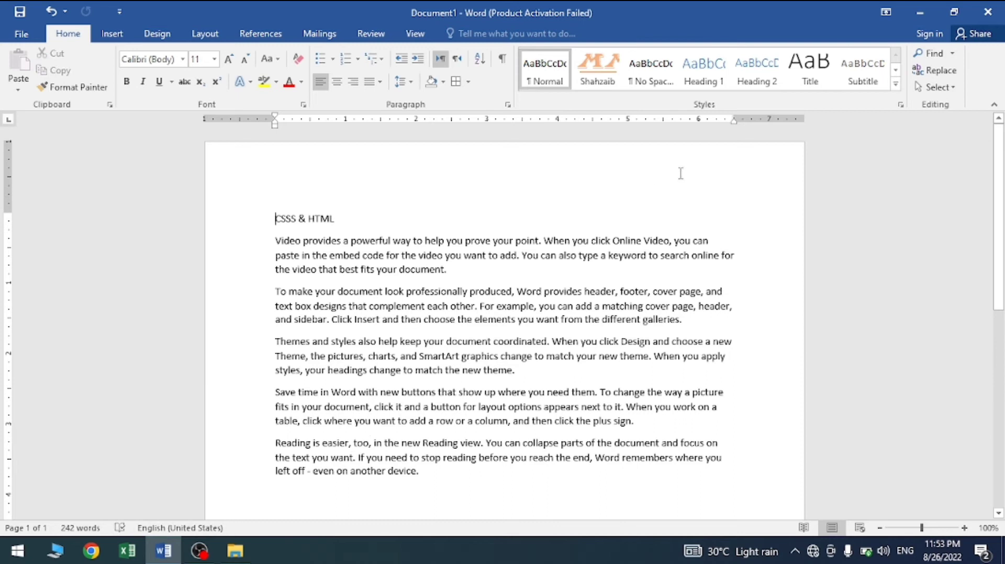
{"action": "left_click", "coordinate": [949, 73]}
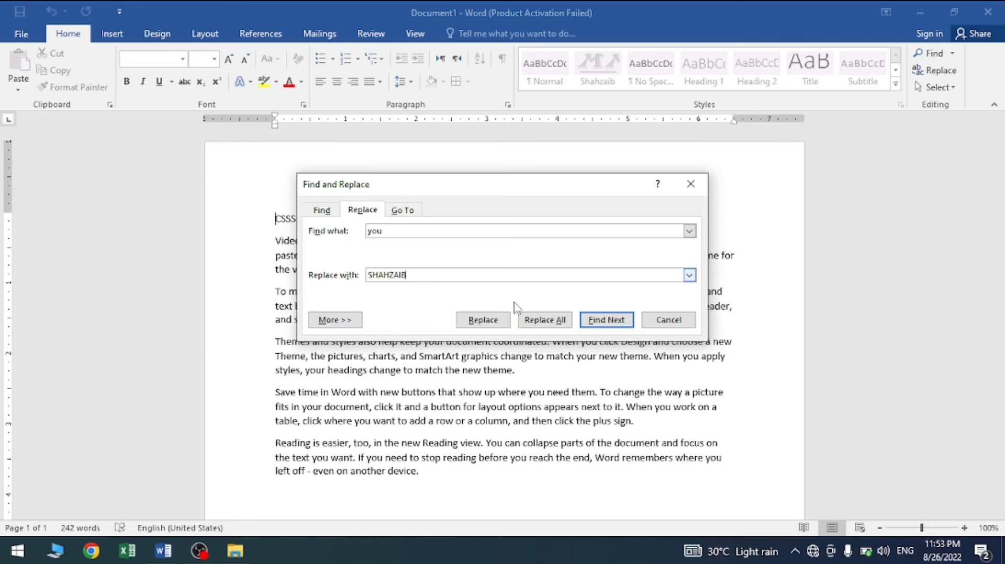
{"action": "left_click_drag", "start_coordinate": [498, 194], "coordinate": [751, 187]}
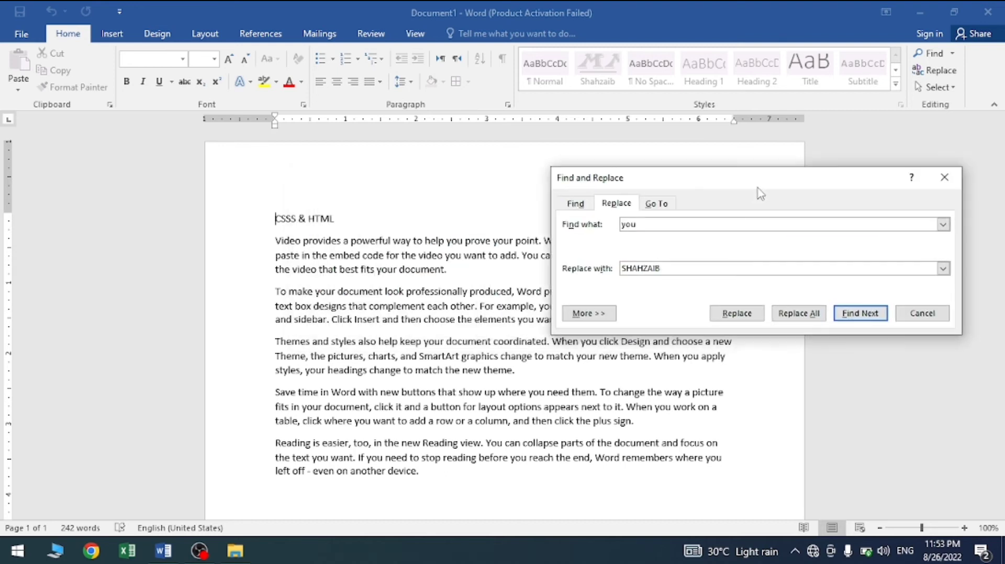
{"action": "left_click", "coordinate": [859, 314]}
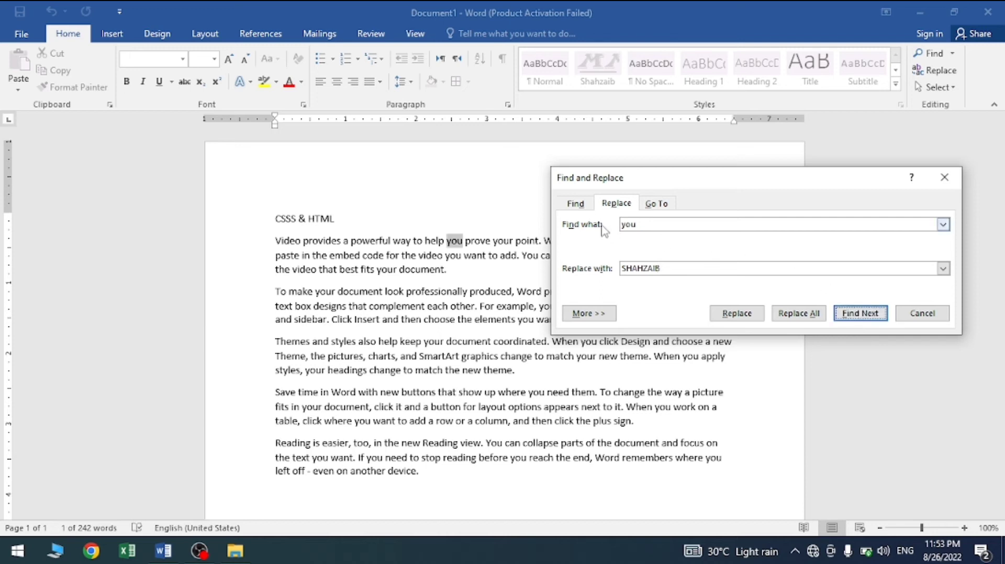
{"action": "left_click", "coordinate": [738, 314]}
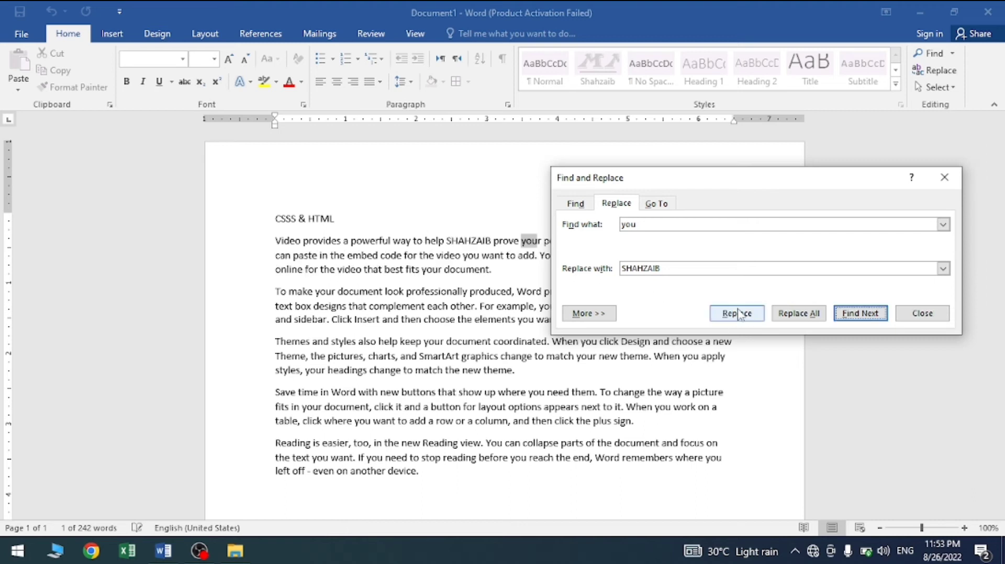
Step: Skip the match in "your point" and replace the "you" in "When you click" with the capitalised name
{"action": "left_click_drag", "start_coordinate": [737, 184], "coordinate": [633, 44]}
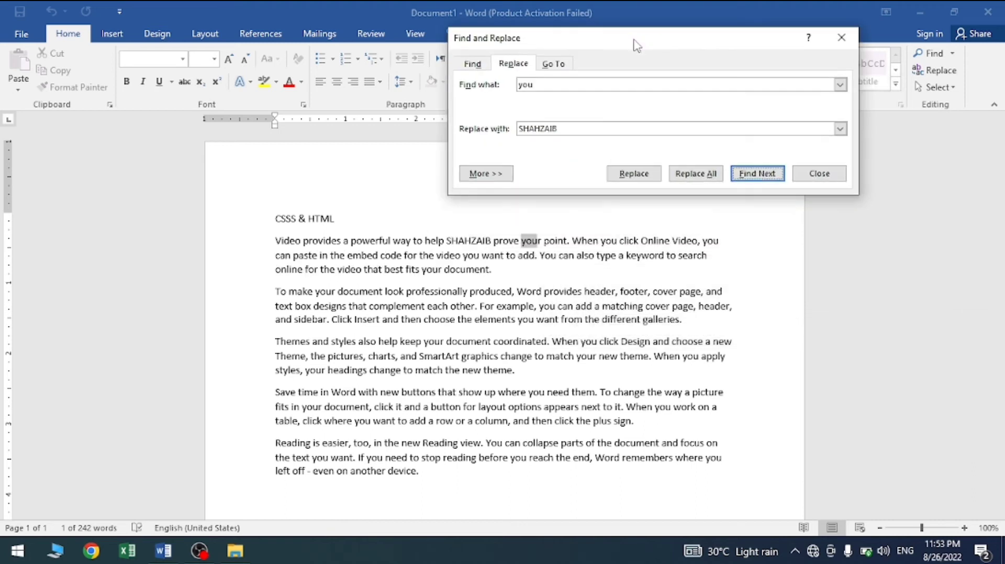
{"action": "left_click", "coordinate": [772, 176]}
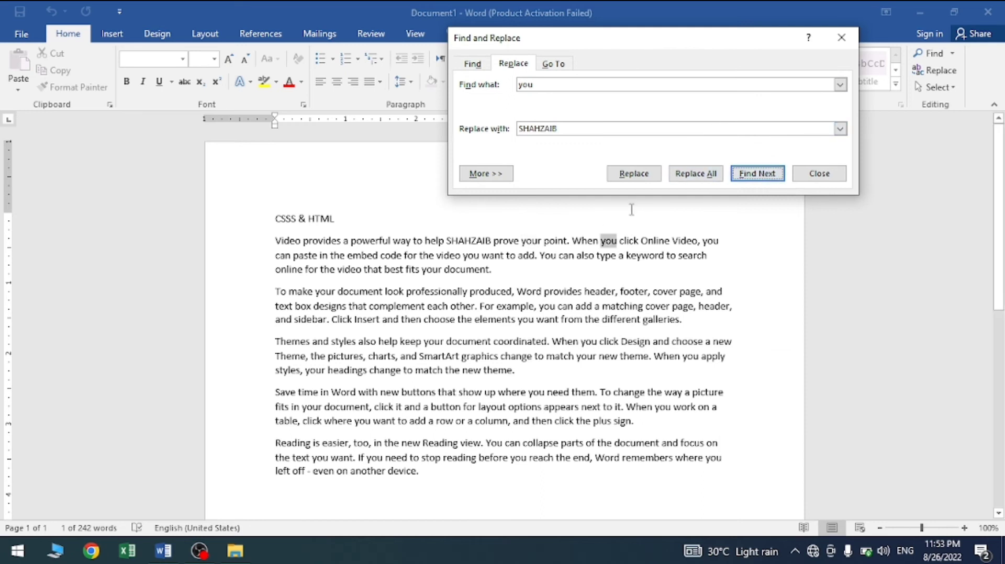
{"action": "left_click", "coordinate": [631, 178]}
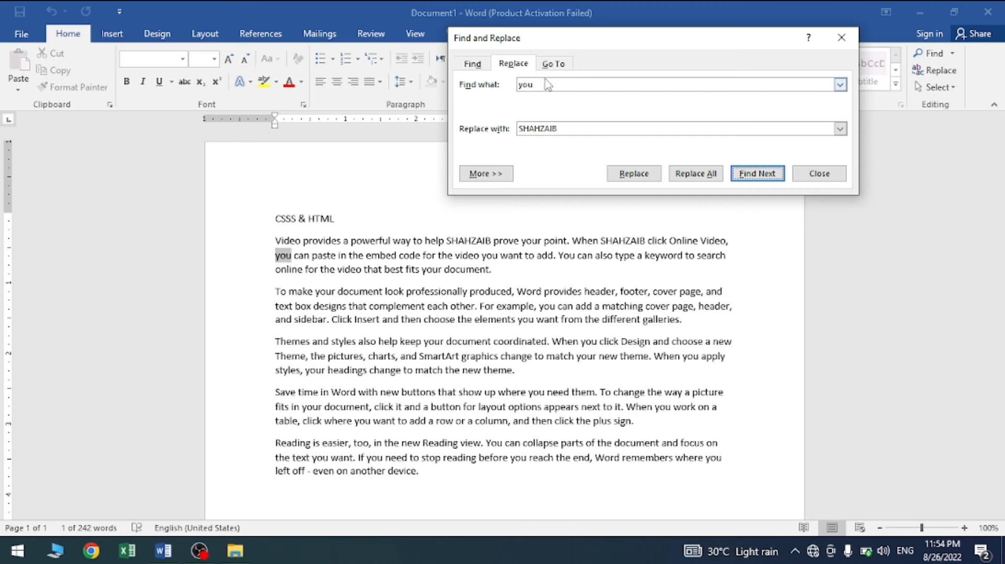
Step: Replace all remaining occurrences of "you" with the capitalised name and check the replacements by searching the document for that name
{"action": "left_click", "coordinate": [696, 177]}
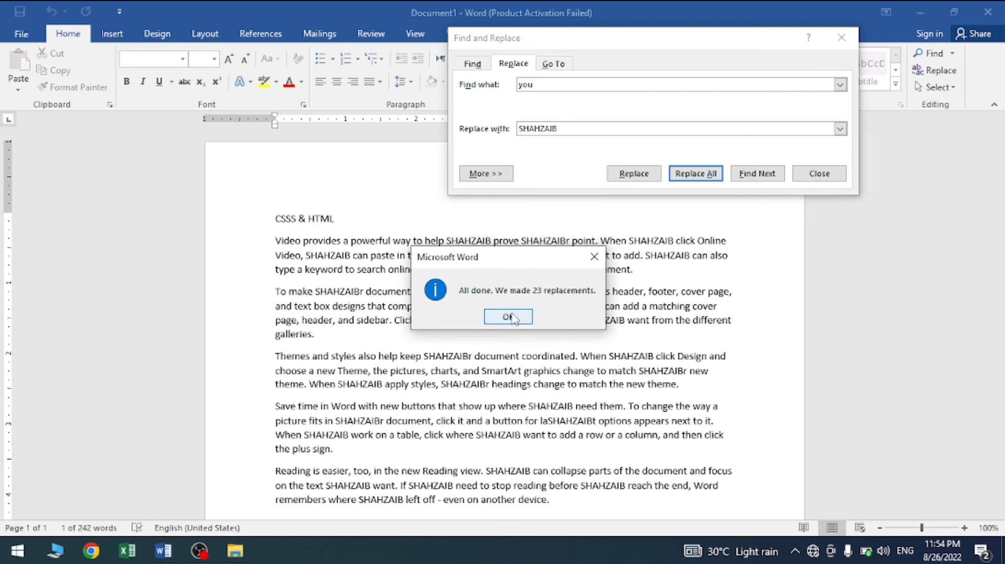
{"action": "left_click", "coordinate": [508, 317]}
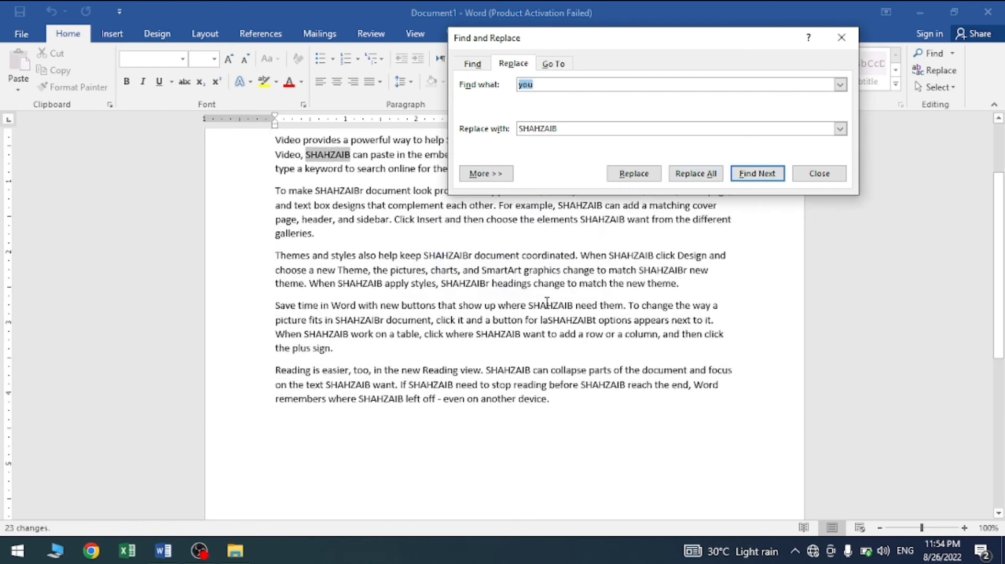
{"action": "left_click", "coordinate": [819, 174]}
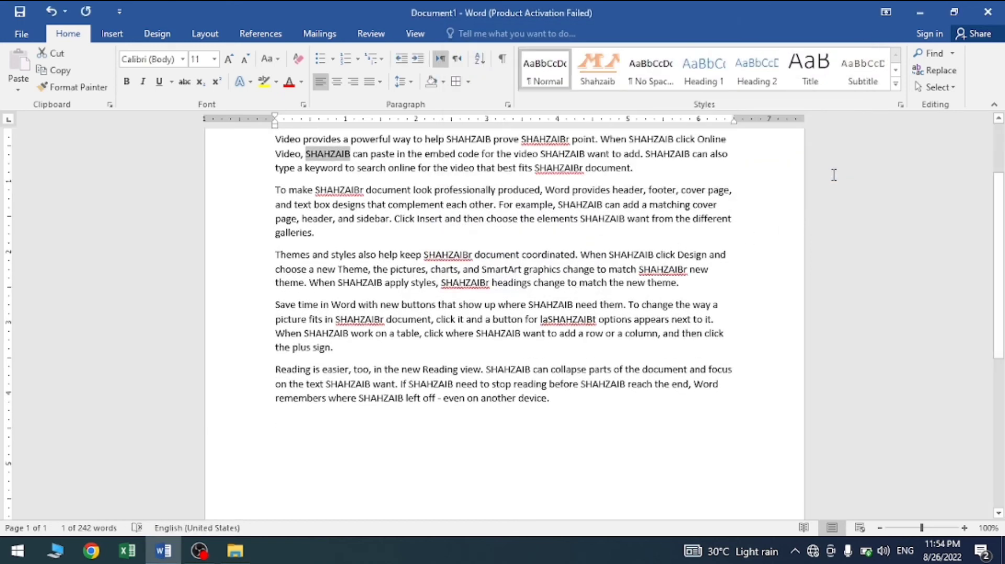
{"action": "left_click", "coordinate": [923, 54]}
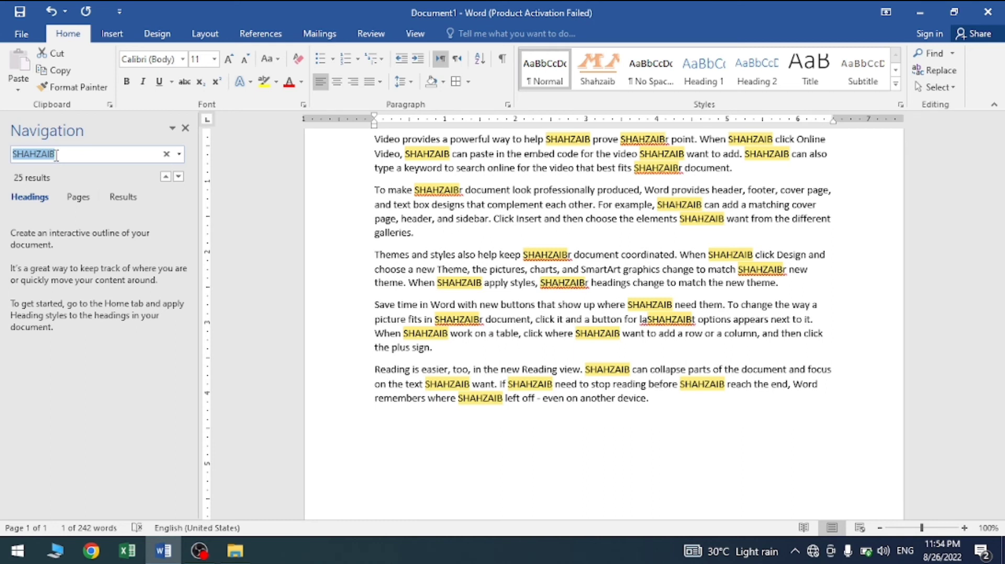
{"action": "left_click", "coordinate": [185, 129]}
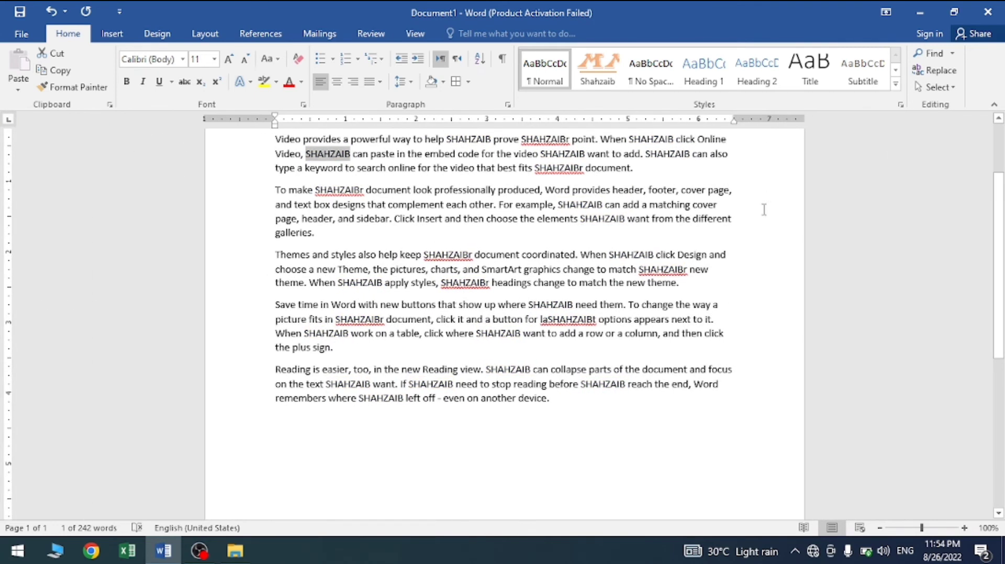
Step: Select the entire content of the document and deselect it again
{"action": "left_click", "coordinate": [936, 87]}
{"action": "left_click", "coordinate": [931, 99]}
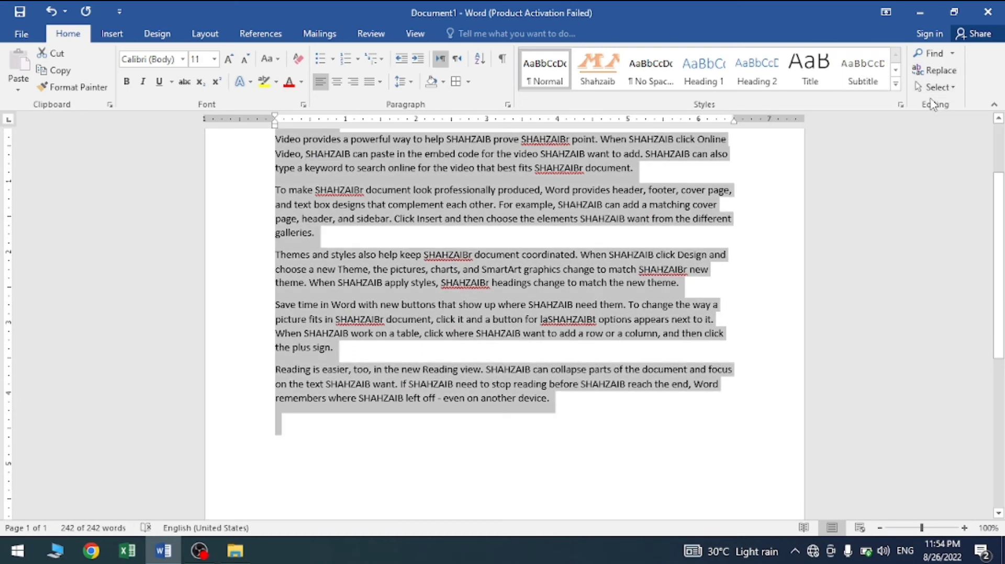
{"action": "scroll", "coordinate": [1001, 152], "scroll_direction": "up", "scroll_amount": 3}
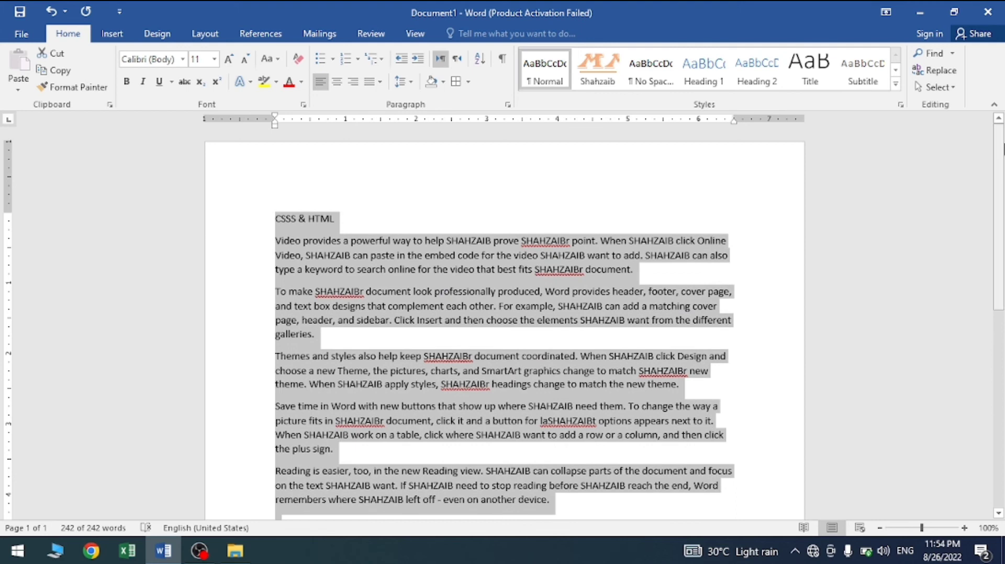
{"action": "left_click", "coordinate": [945, 88]}
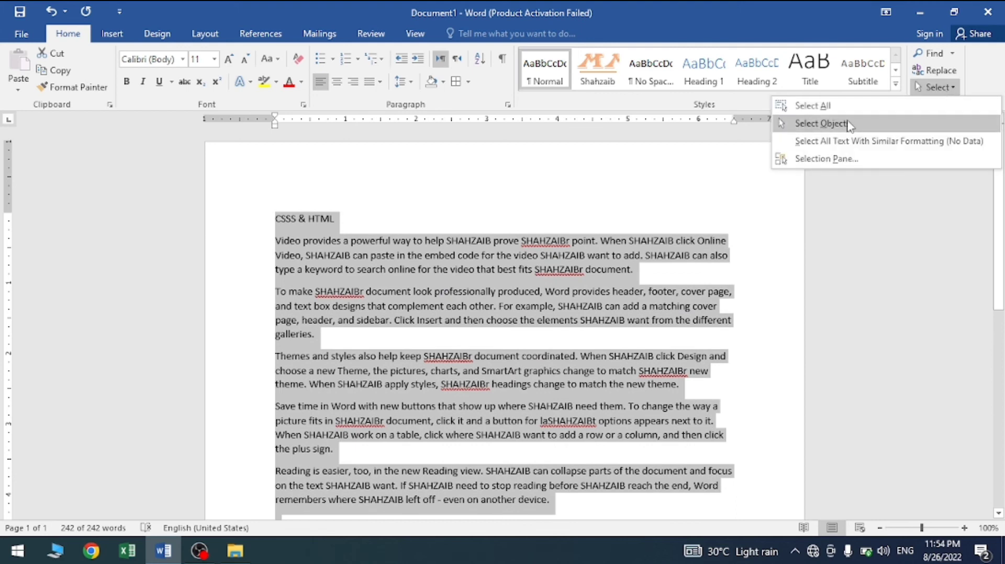
{"action": "left_click", "coordinate": [487, 234]}
{"action": "left_click", "coordinate": [372, 283]}
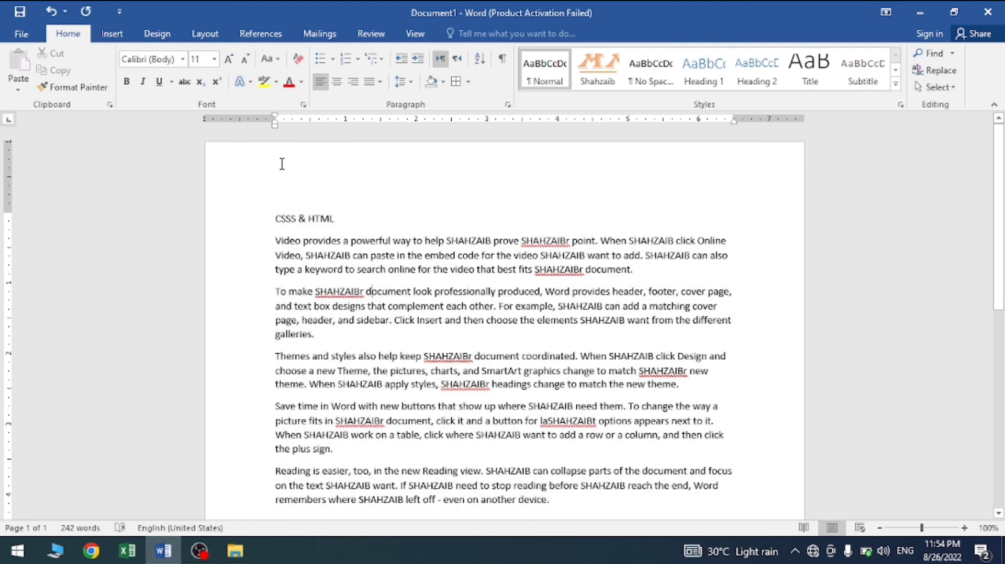
Step: Draw an oval about 0.9" wide and 0.35" high over the first paragraph and set its wrapping to Behind Text
{"action": "left_click", "coordinate": [111, 33]}
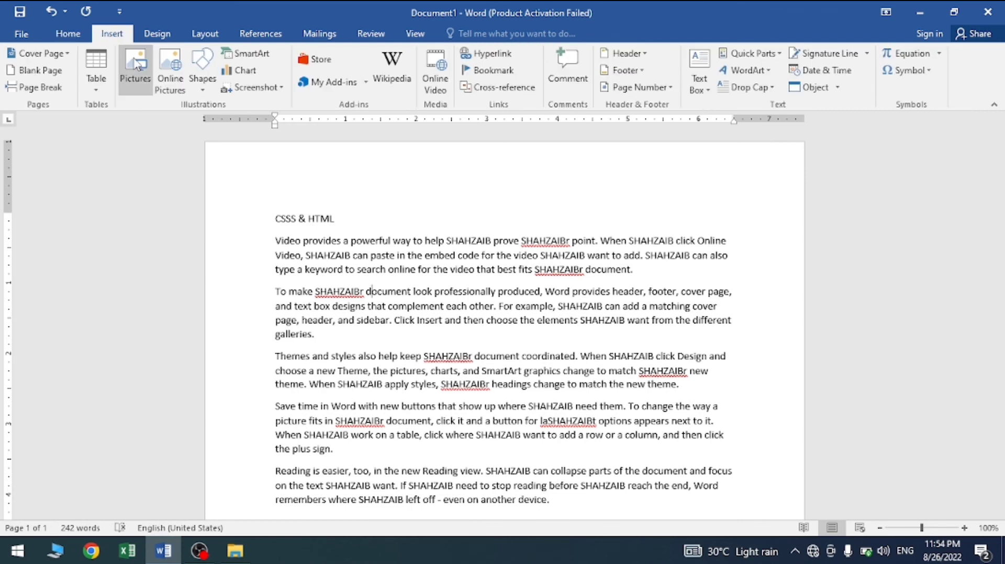
{"action": "left_click", "coordinate": [201, 93]}
{"action": "left_click", "coordinate": [255, 125]}
{"action": "left_click_drag", "start_coordinate": [384, 245], "coordinate": [448, 271]}
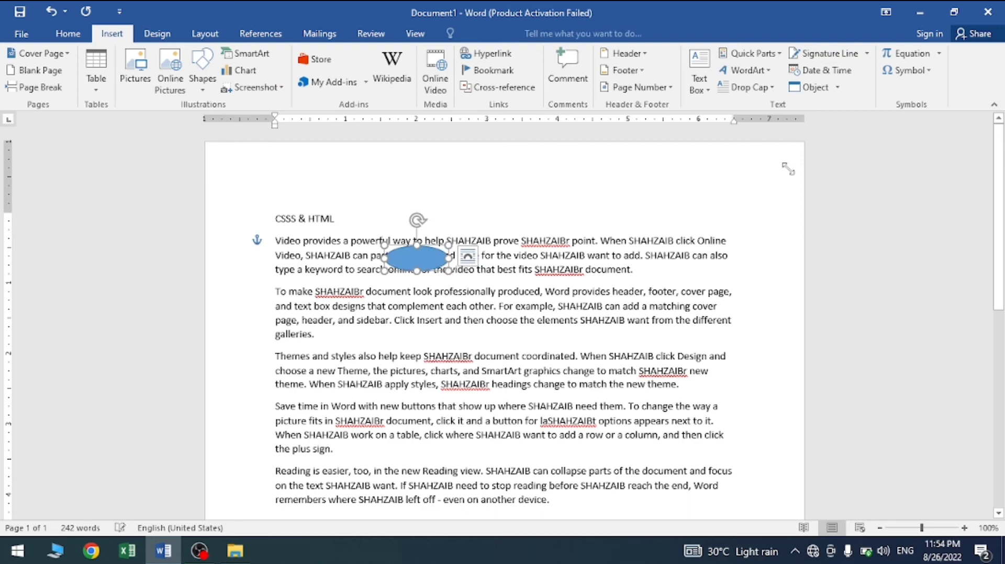
{"action": "left_click", "coordinate": [724, 71]}
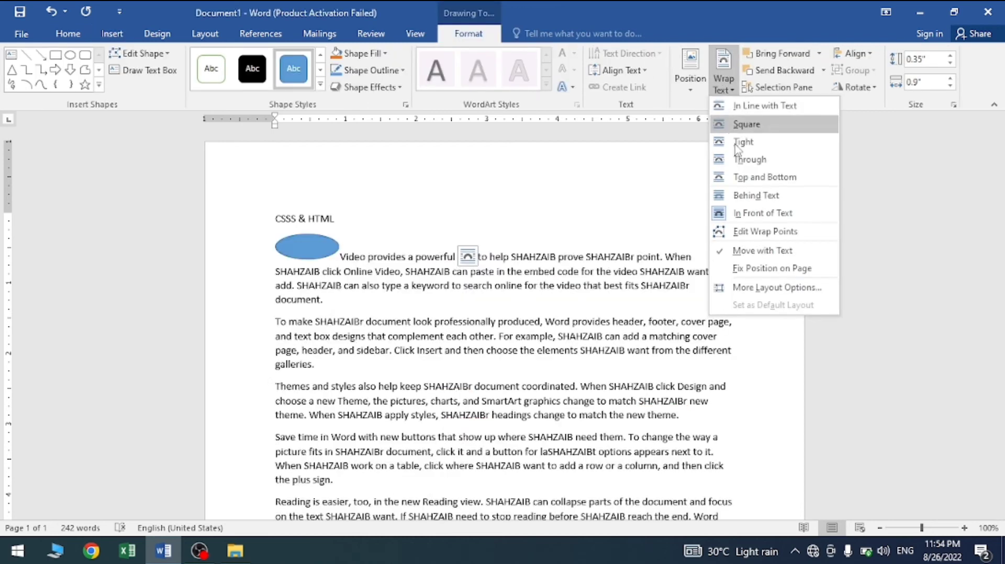
{"action": "left_click", "coordinate": [755, 193]}
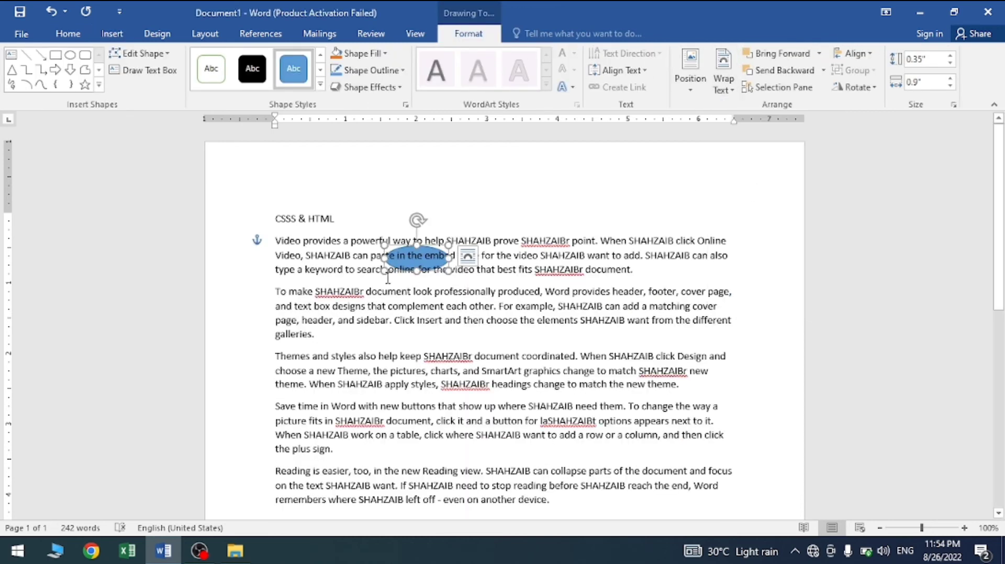
Step: Try to select the oval behind the first paragraph with the ordinary text pointer
{"action": "key", "text": "Escape"}
{"action": "triple_click", "coordinate": [417, 260]}
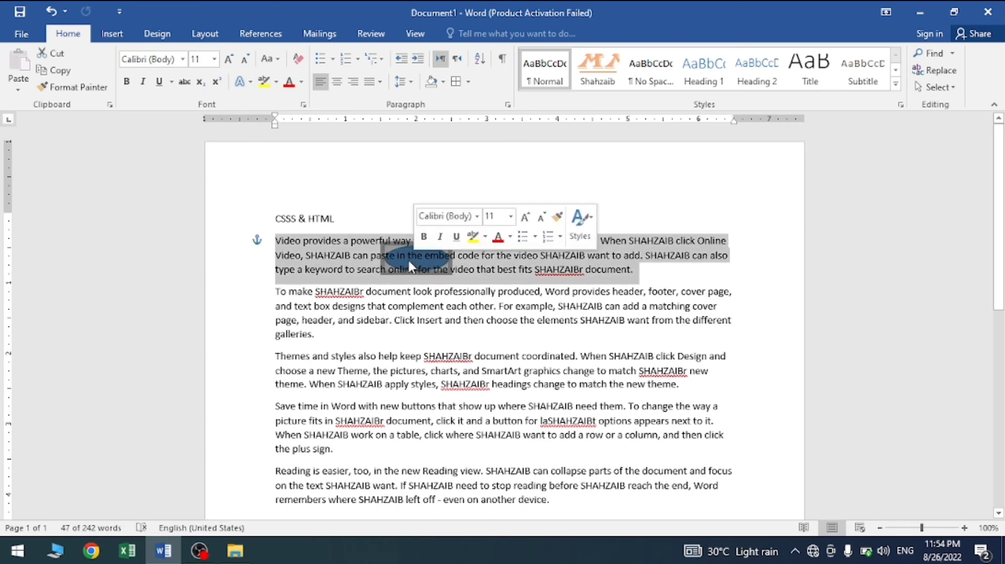
{"action": "left_click", "coordinate": [416, 260]}
{"action": "left_click", "coordinate": [344, 255]}
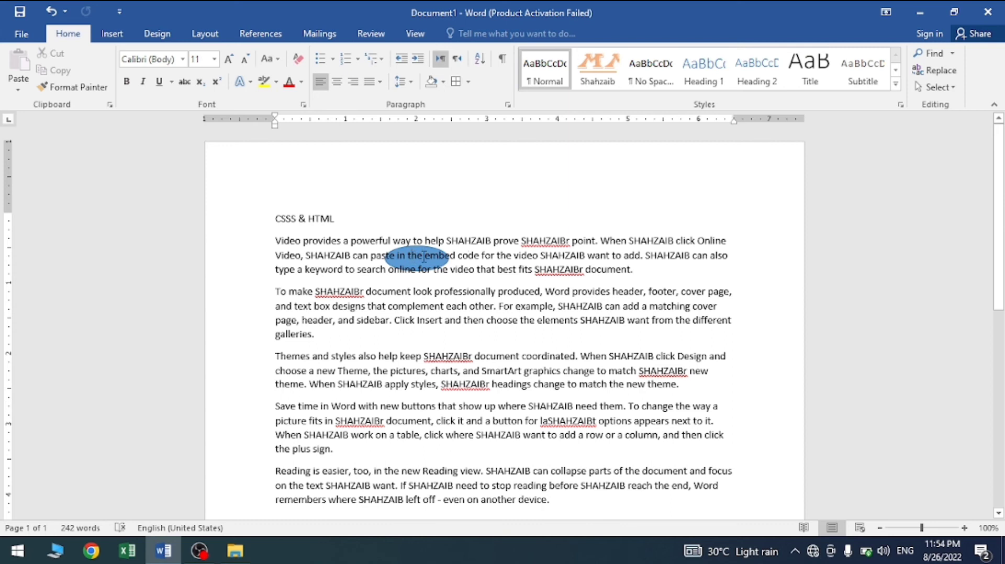
Step: Use Select Objects to pick the oval behind the text and move it down into the second paragraph
{"action": "left_click", "coordinate": [935, 87]}
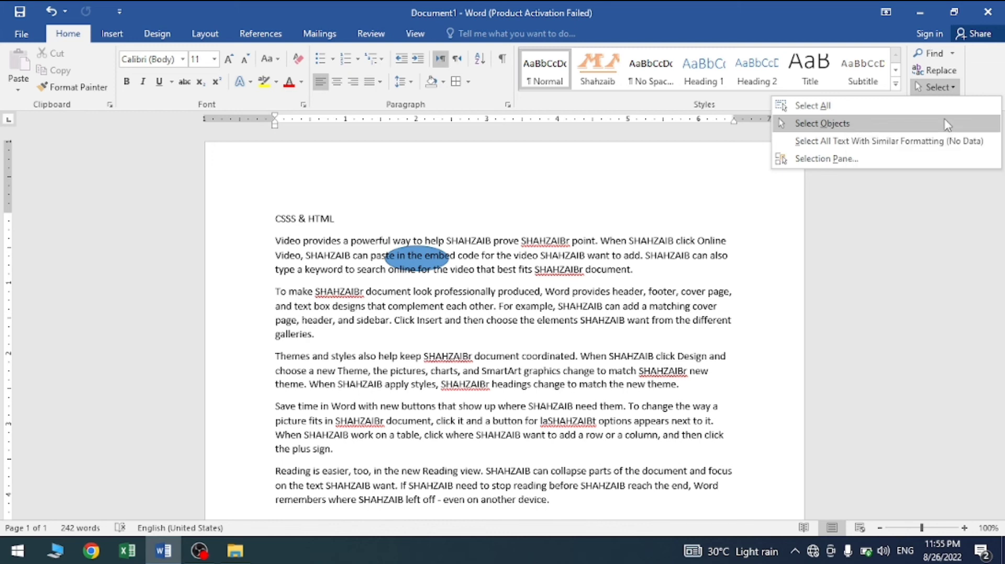
{"action": "left_click", "coordinate": [948, 124]}
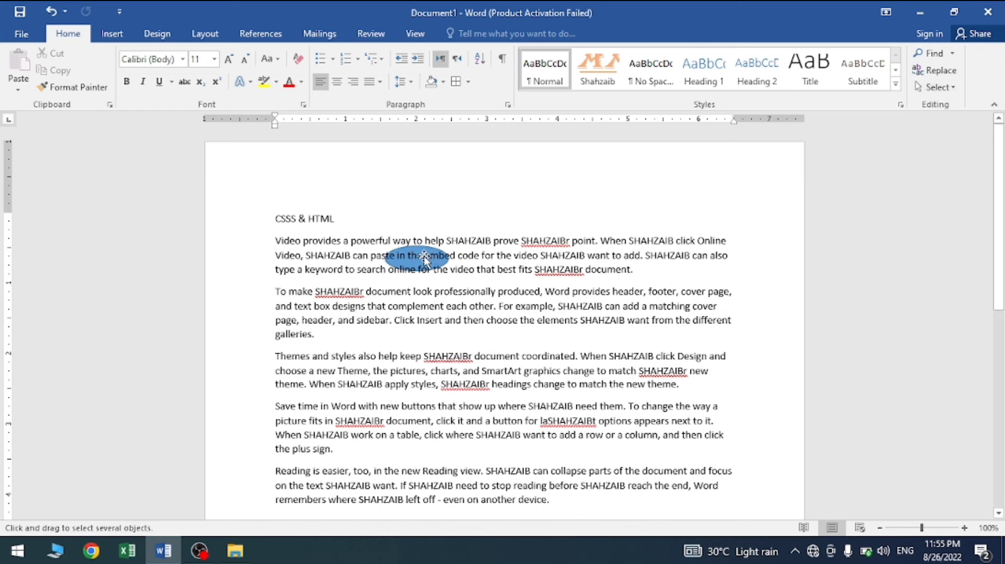
{"action": "mouse_move", "coordinate": [437, 259]}
{"action": "left_mouse_down"}
{"action": "mouse_move", "coordinate": [485, 333]}
{"action": "mouse_move", "coordinate": [474, 227]}
{"action": "mouse_move", "coordinate": [370, 327]}
{"action": "mouse_move", "coordinate": [488, 310]}
{"action": "left_mouse_up"}
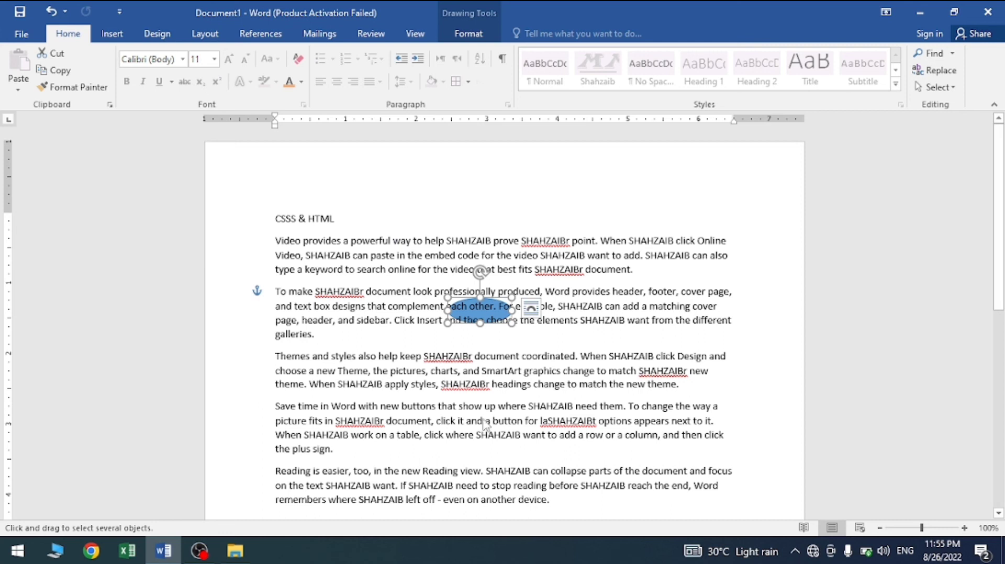
{"action": "key", "text": "ctrl+z"}
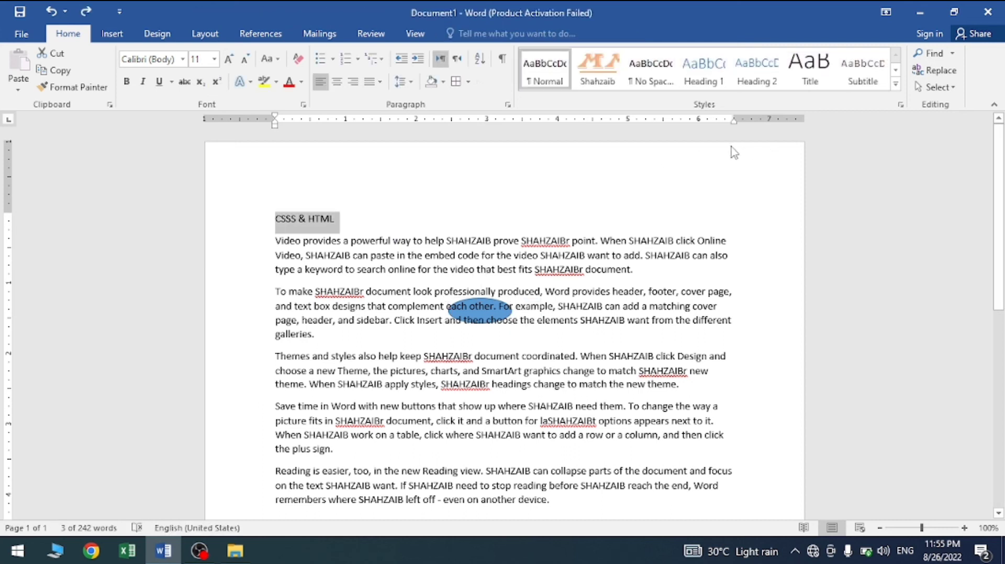
Step: Apply the custom orange underlined style to the "CSSS & HTML" heading
{"action": "left_click", "coordinate": [942, 88]}
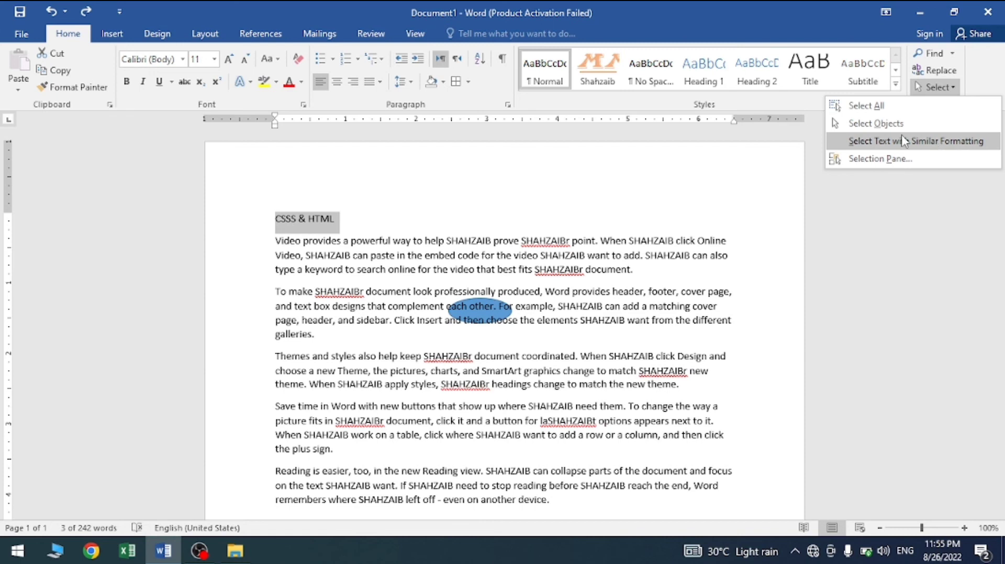
{"action": "left_click", "coordinate": [317, 235]}
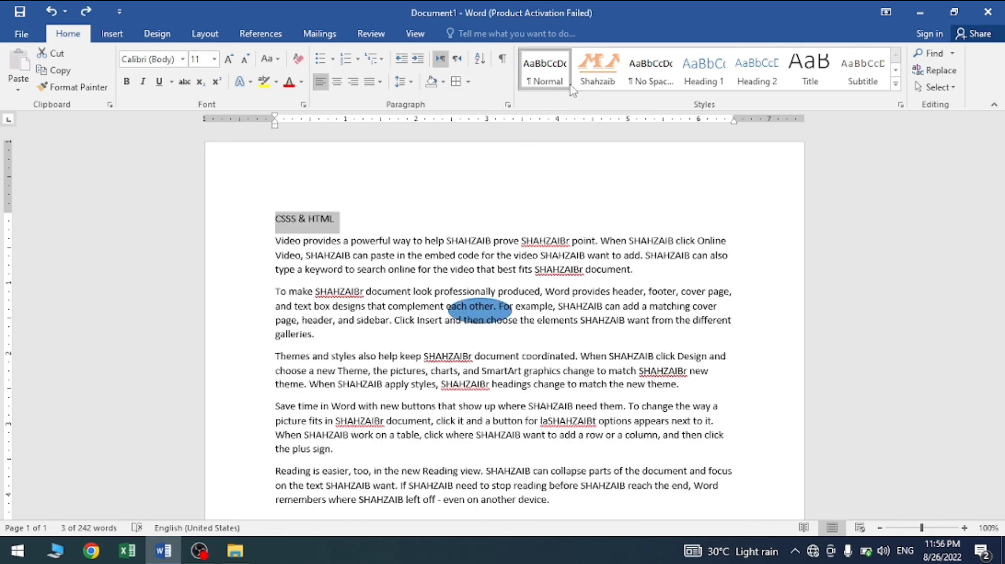
{"action": "left_click", "coordinate": [595, 73]}
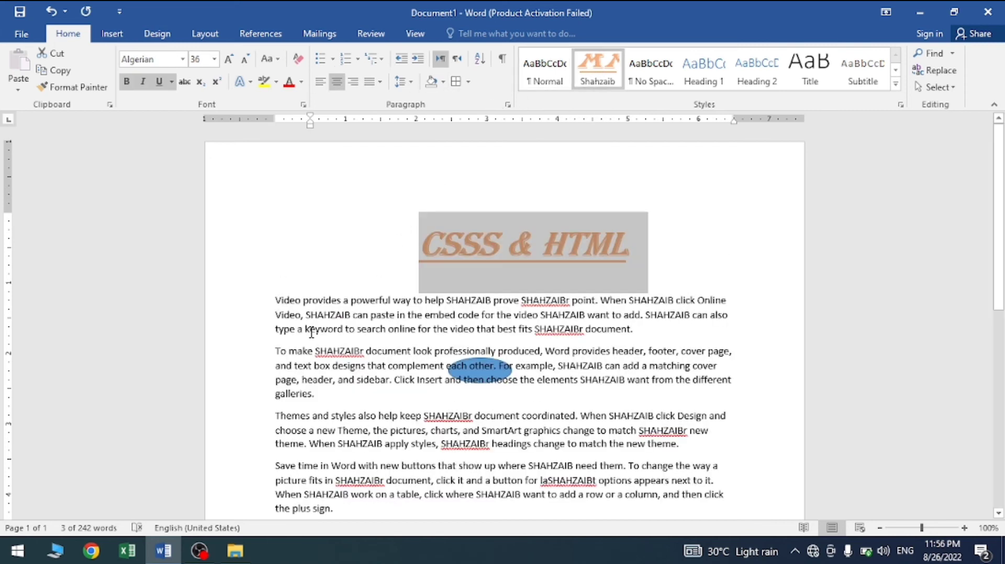
Step: Apply the custom orange underlined style to "type a keyword" in the first paragraph and "galleries." in the second
{"action": "left_click_drag", "start_coordinate": [344, 330], "coordinate": [274, 330]}
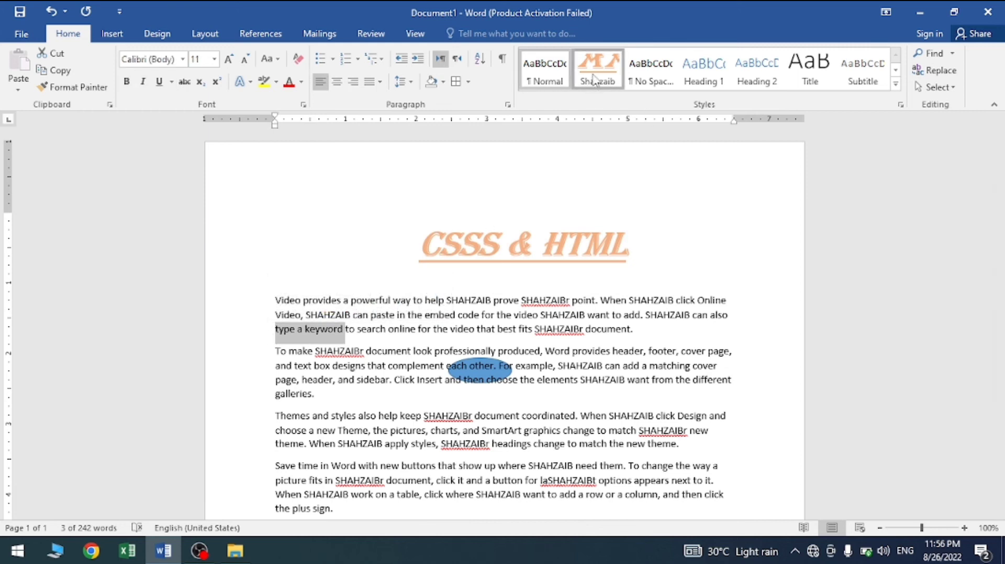
{"action": "left_click", "coordinate": [595, 78]}
{"action": "left_click_drag", "start_coordinate": [315, 425], "coordinate": [280, 443]}
{"action": "left_click", "coordinate": [293, 423]}
{"action": "left_click", "coordinate": [323, 461]}
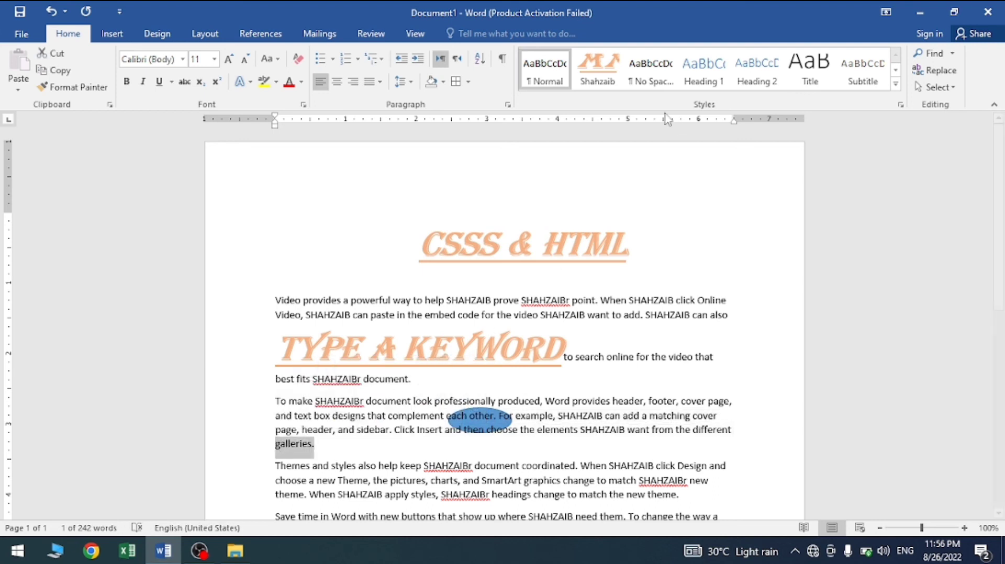
{"action": "left_click", "coordinate": [597, 68]}
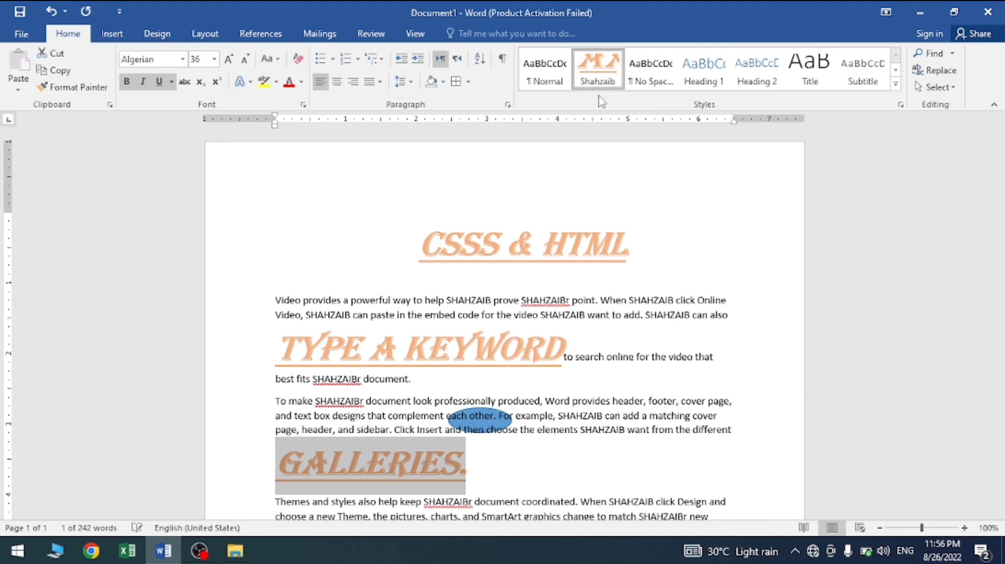
Step: Select all text with formatting similar to the plain body text, and clear the selection
{"action": "left_click", "coordinate": [592, 365]}
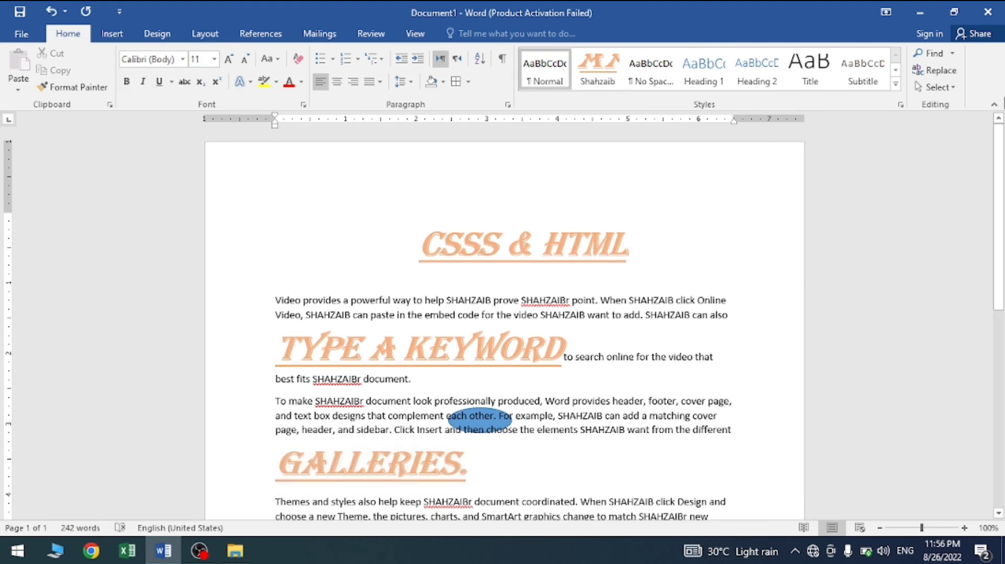
{"action": "left_click", "coordinate": [936, 87]}
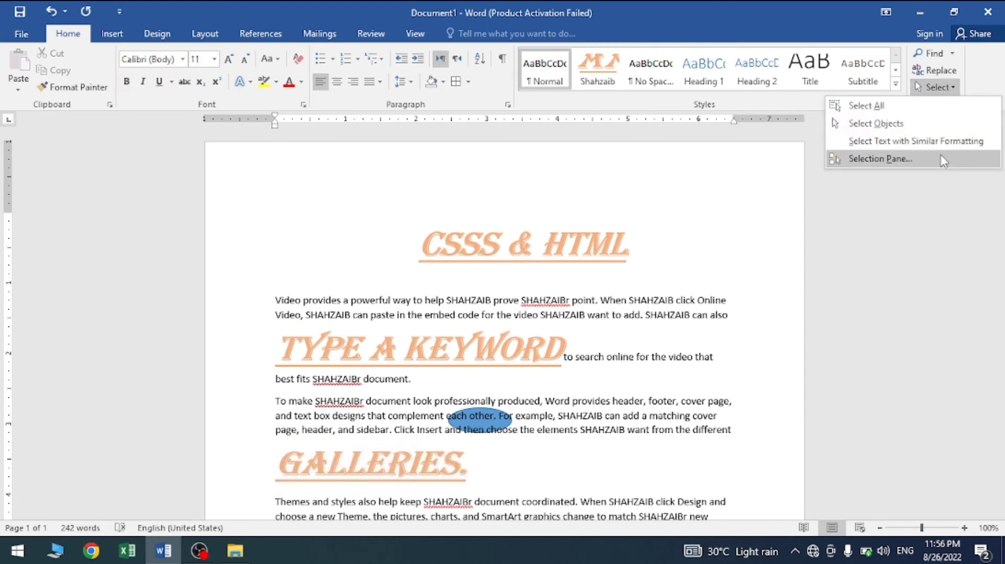
{"action": "left_click", "coordinate": [908, 141]}
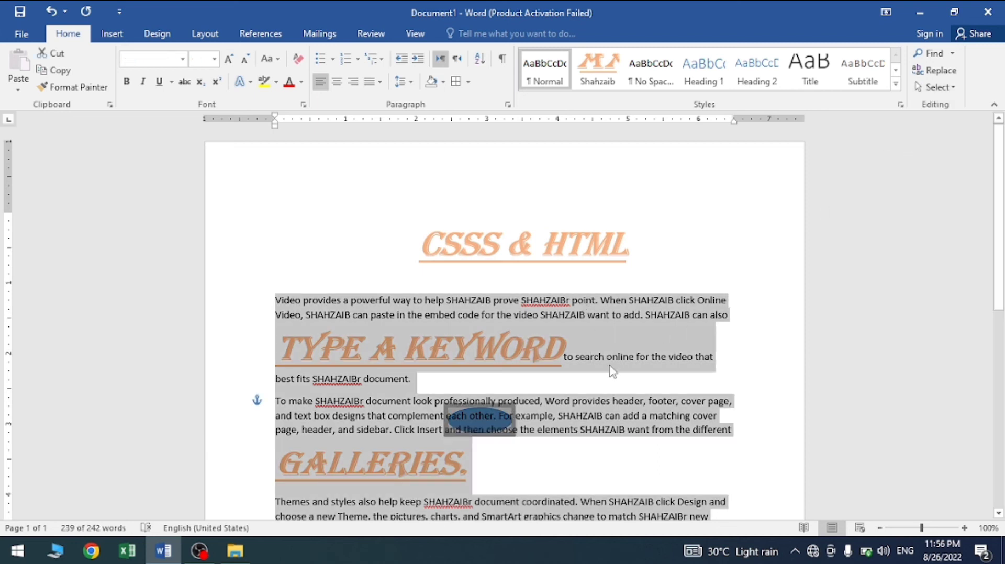
{"action": "left_click", "coordinate": [611, 415]}
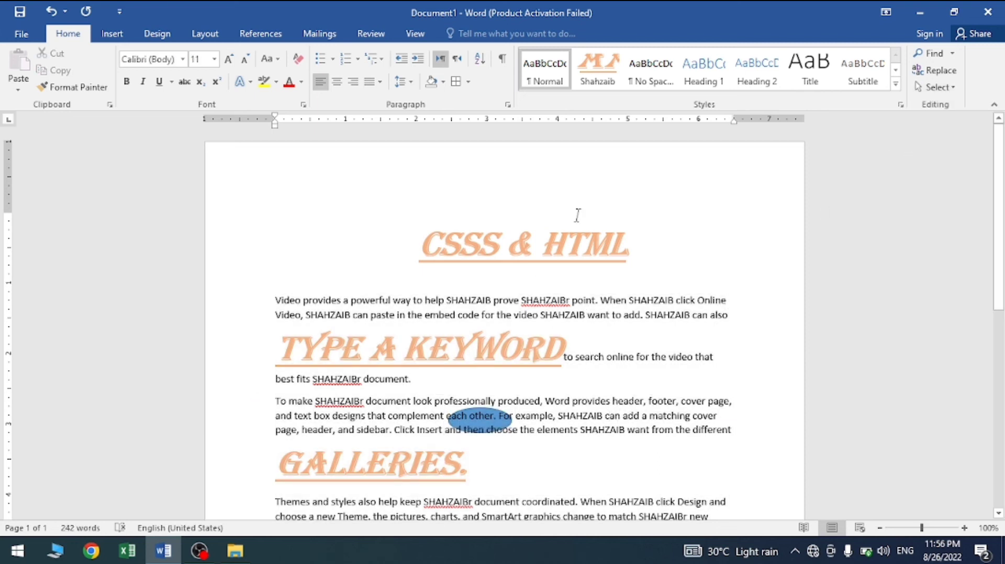
Step: Use the Selection Pane to pick the oval, hide it and show it again, and close the pane
{"action": "left_click", "coordinate": [935, 87]}
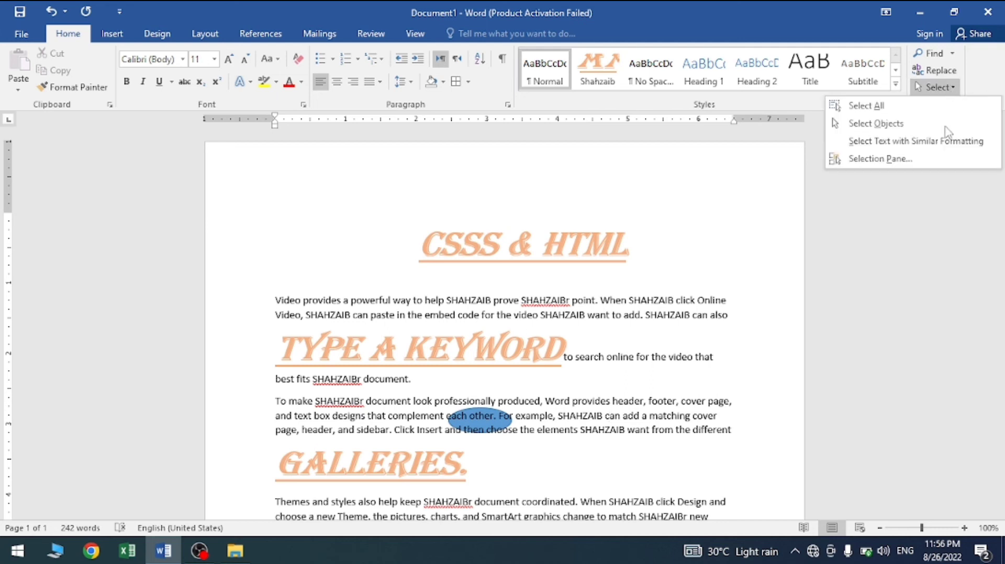
{"action": "left_click", "coordinate": [913, 167]}
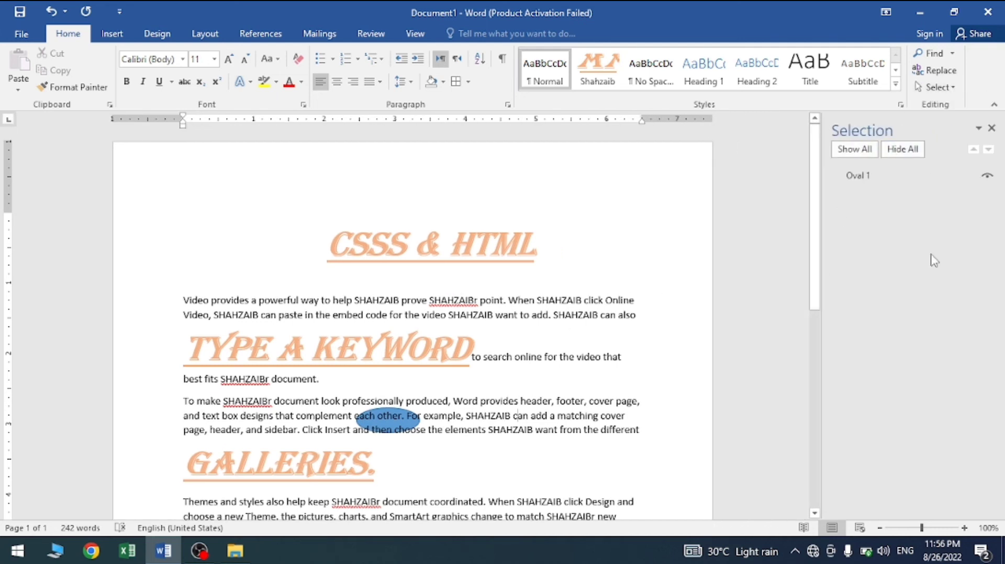
{"action": "left_click", "coordinate": [869, 178]}
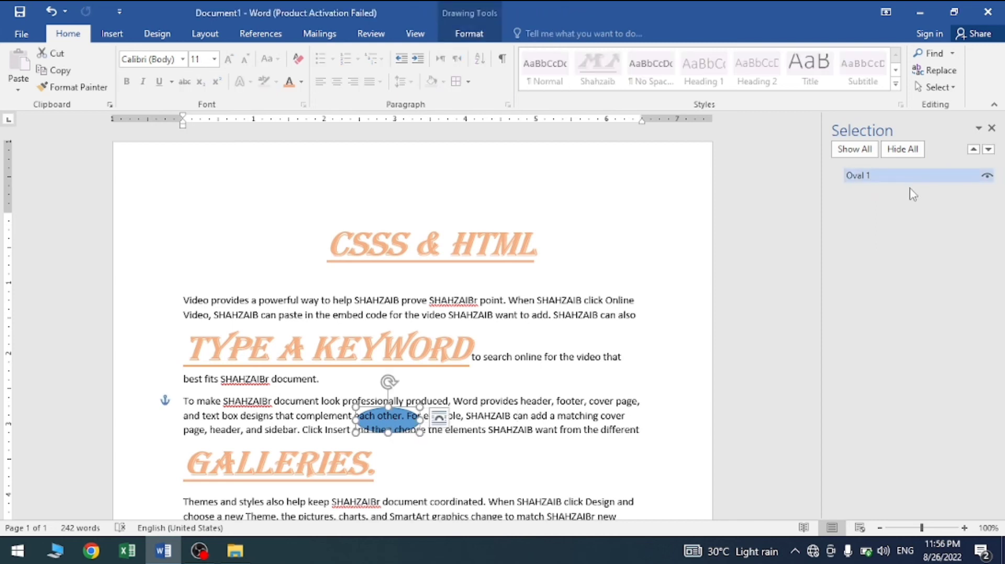
{"action": "left_click", "coordinate": [988, 178]}
{"action": "left_click", "coordinate": [988, 178]}
{"action": "left_click", "coordinate": [855, 150]}
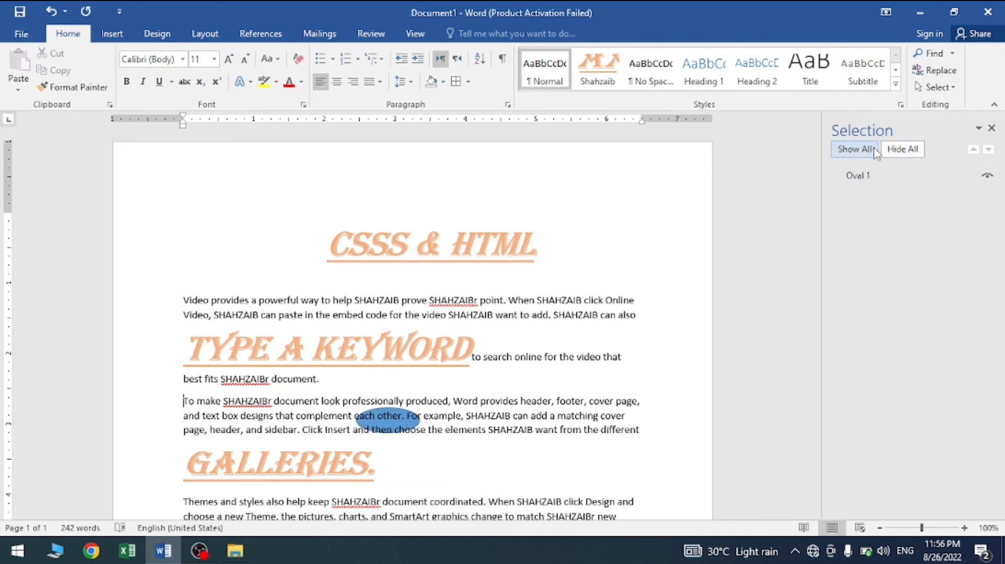
{"action": "left_click", "coordinate": [991, 129]}
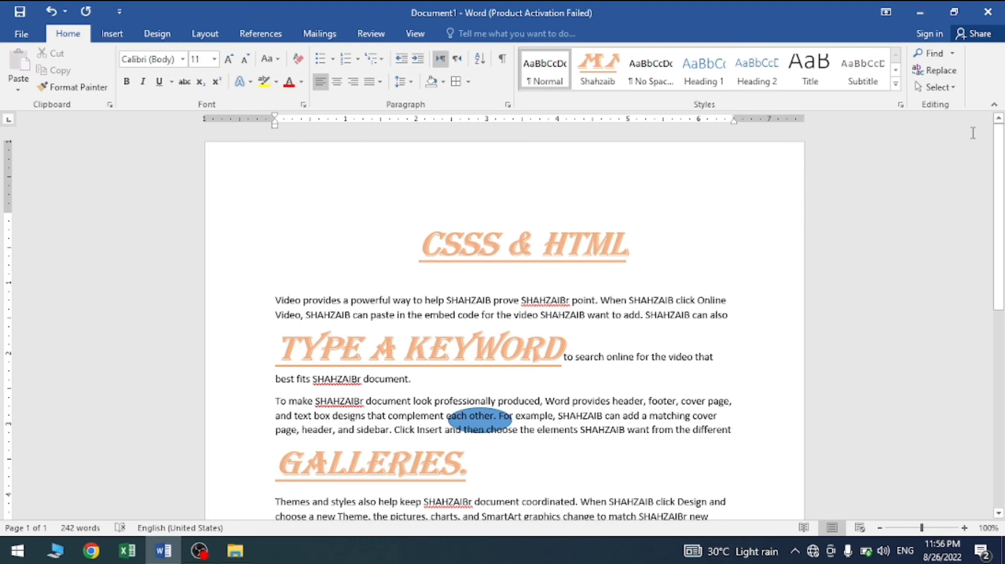